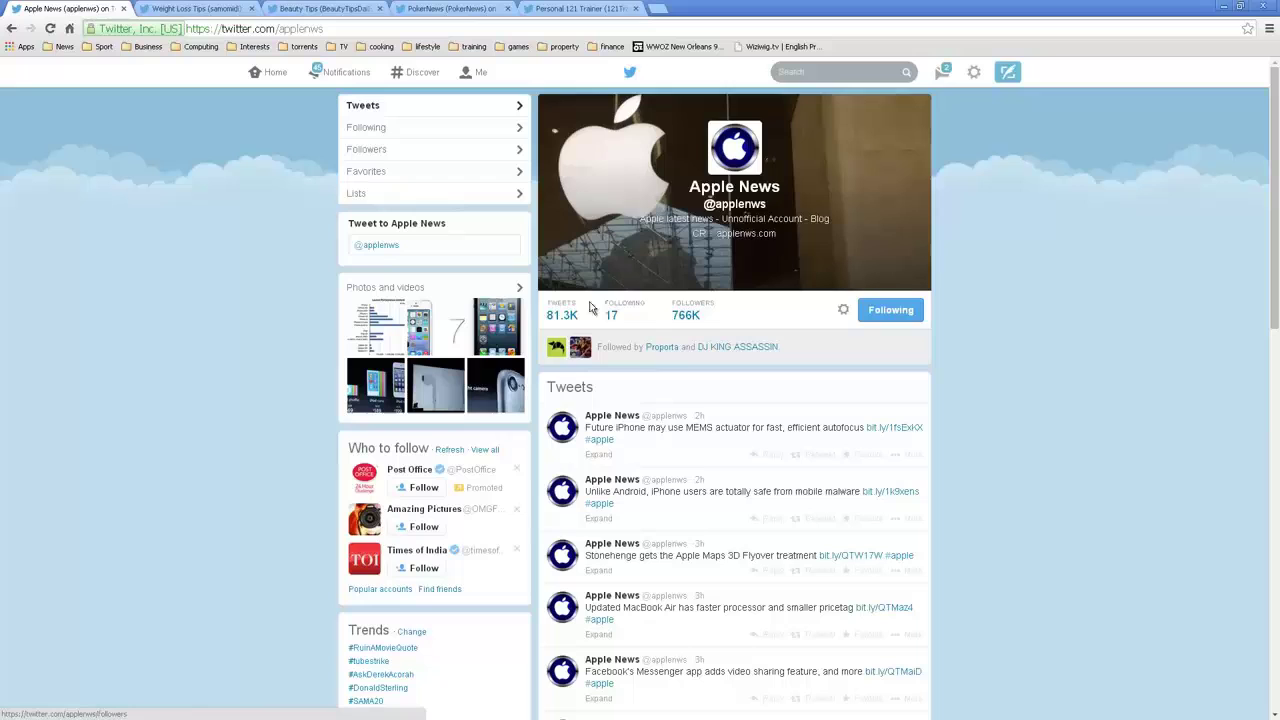
- Browse the Weight Loss Tips, Beauty Tips, PokerNews and Personal 121 Trainer Twitter profiles
key(ctrl+Tab)
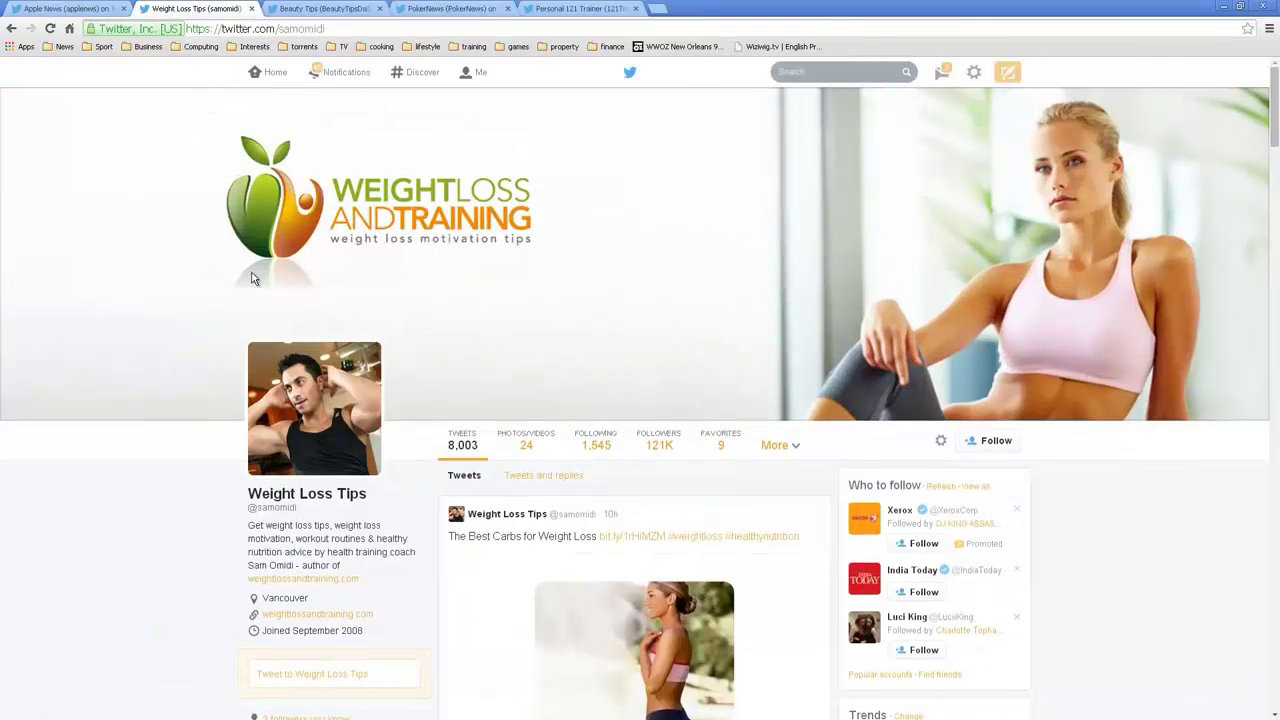
scroll(253, 279, down, 1)
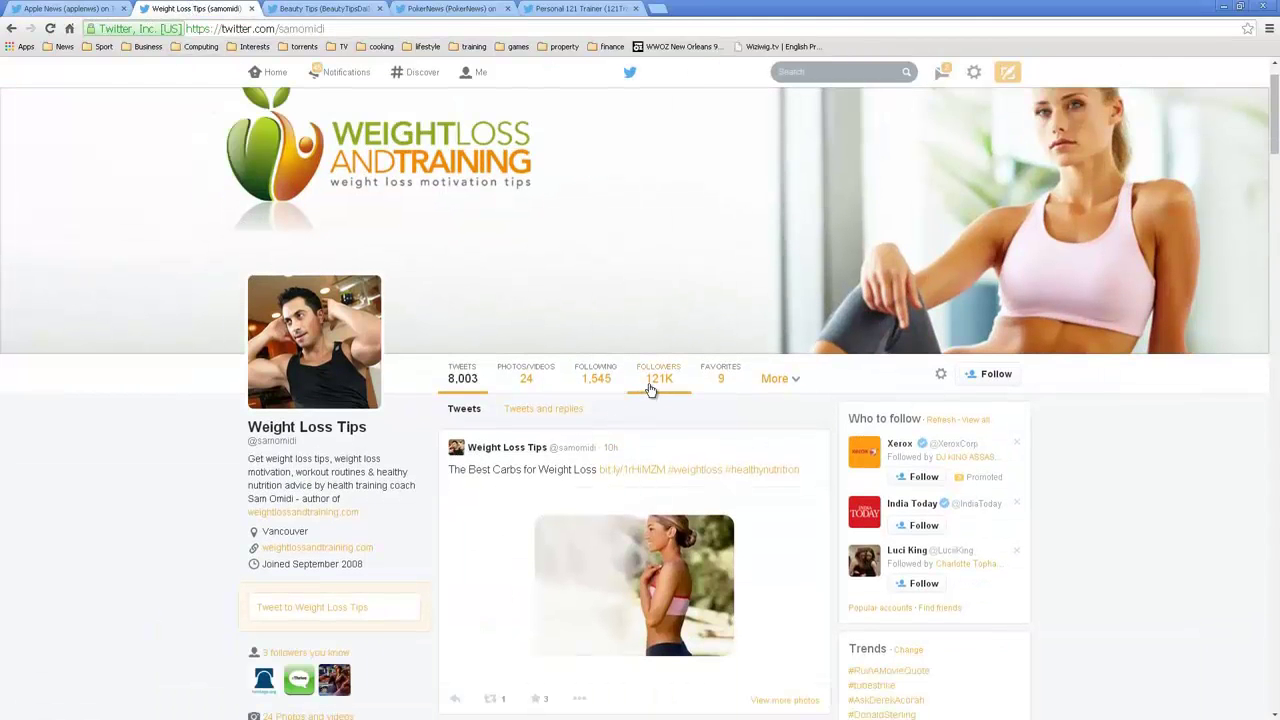
click(318, 7)
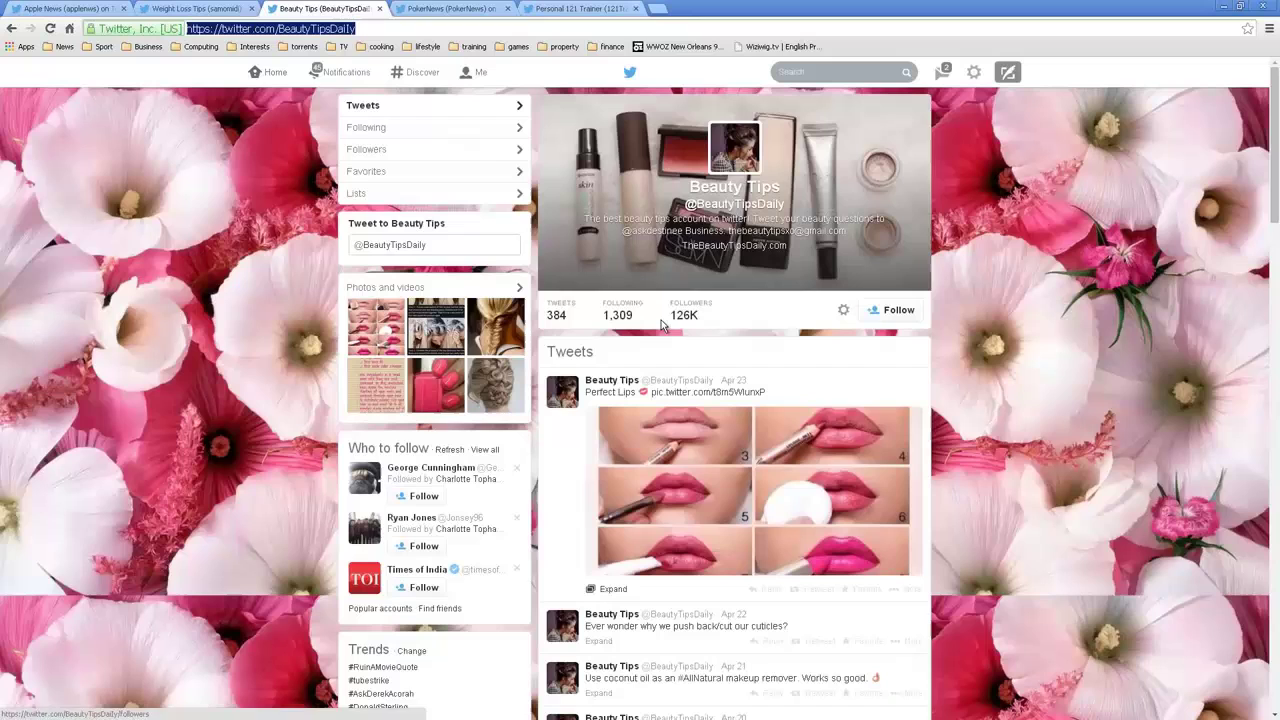
click(443, 8)
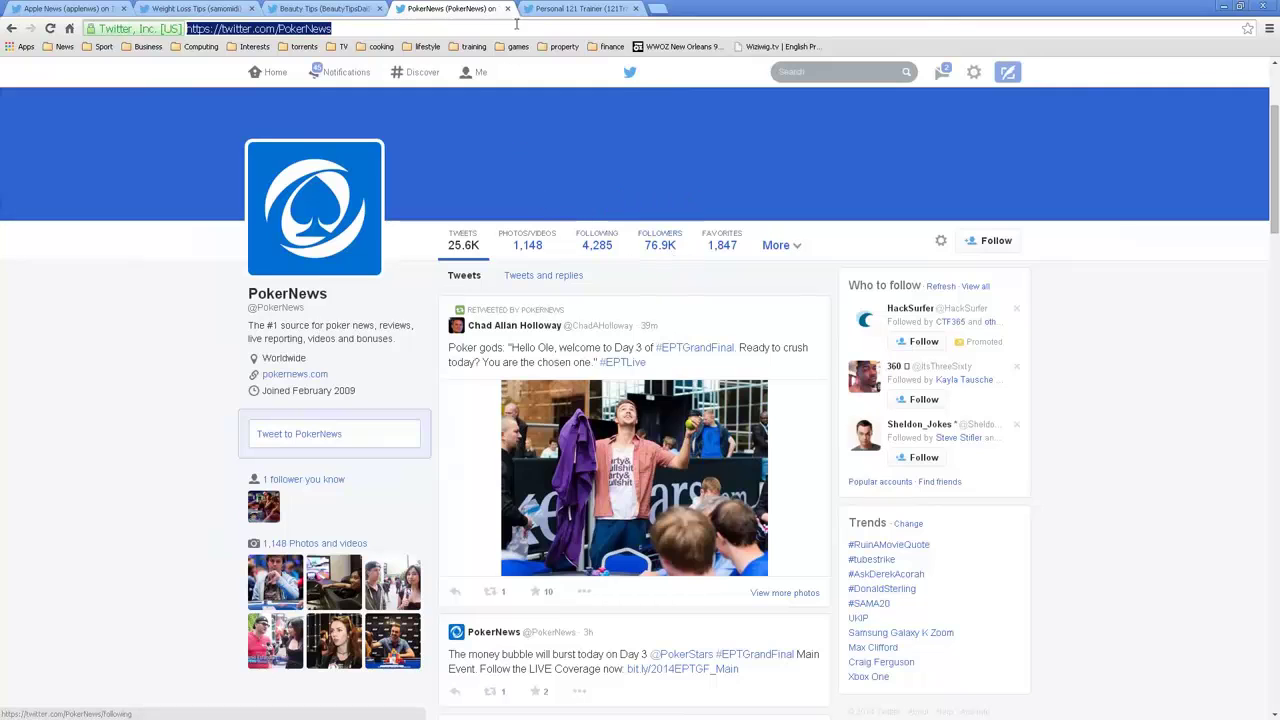
click(545, 9)
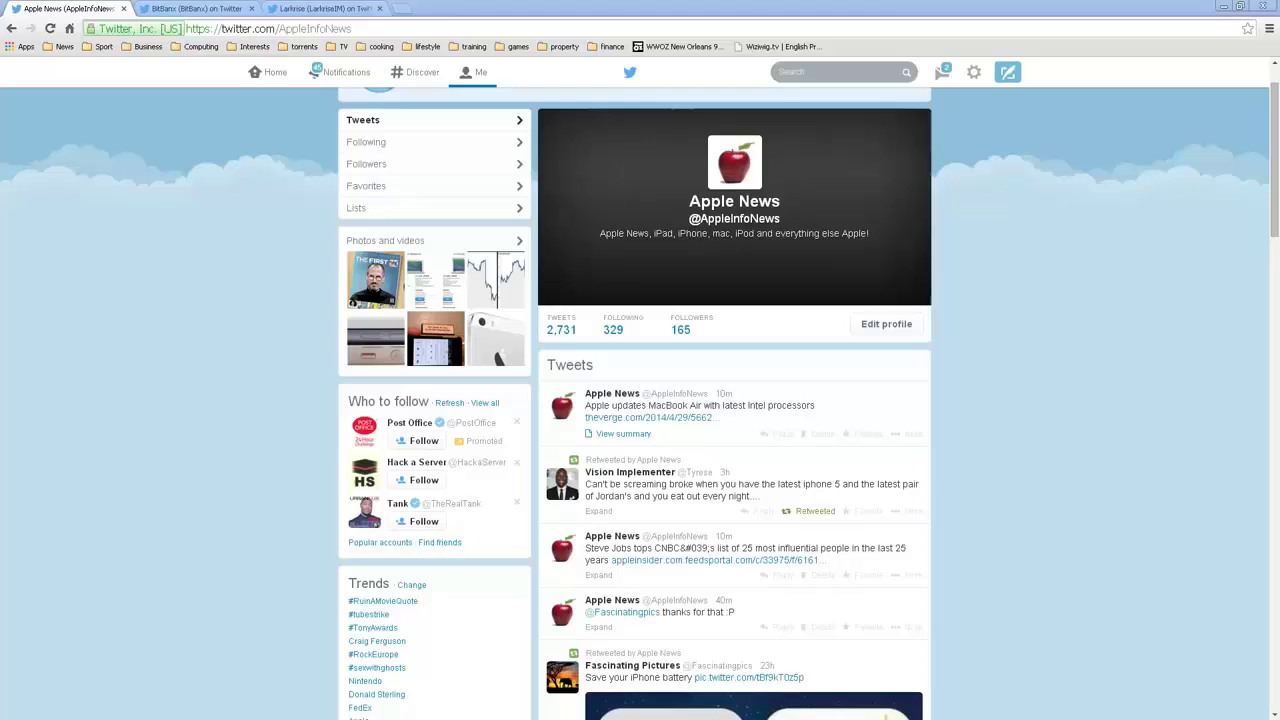
- Scroll down through the Apple News timeline and back to the top
scroll(205, 318, down, 1)
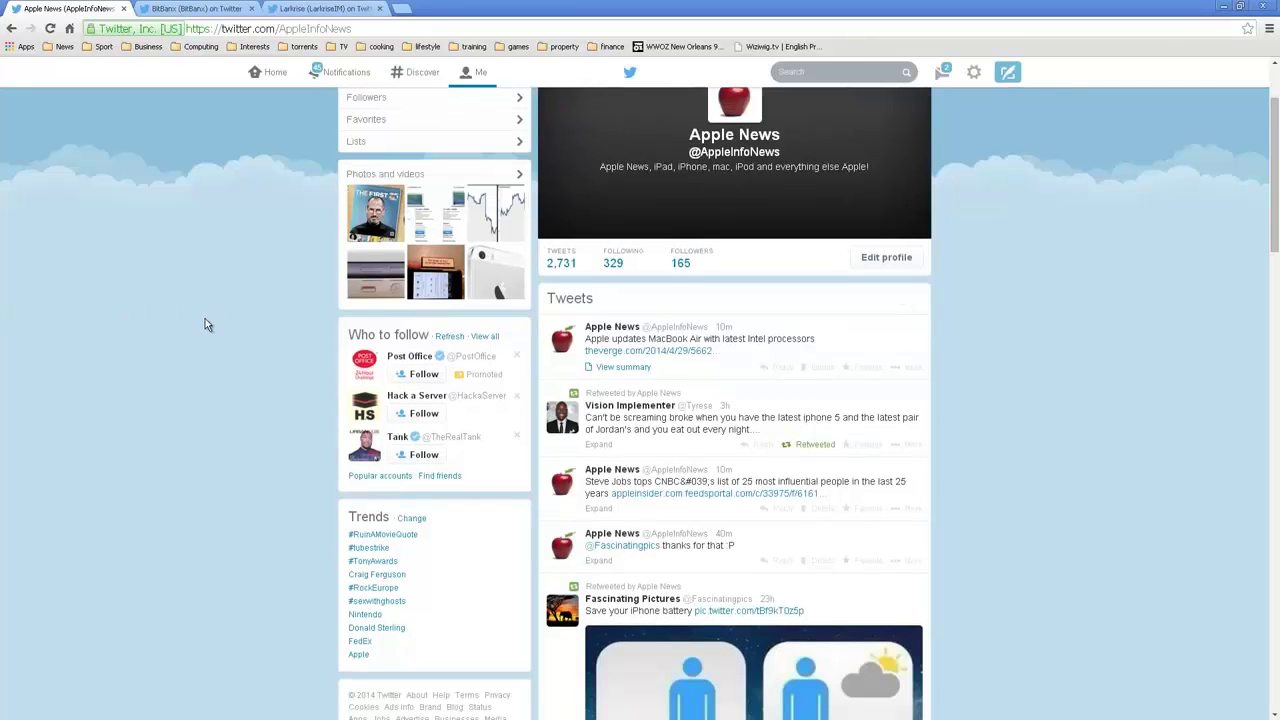
scroll(205, 318, down, 1)
scroll(205, 320, down, 1)
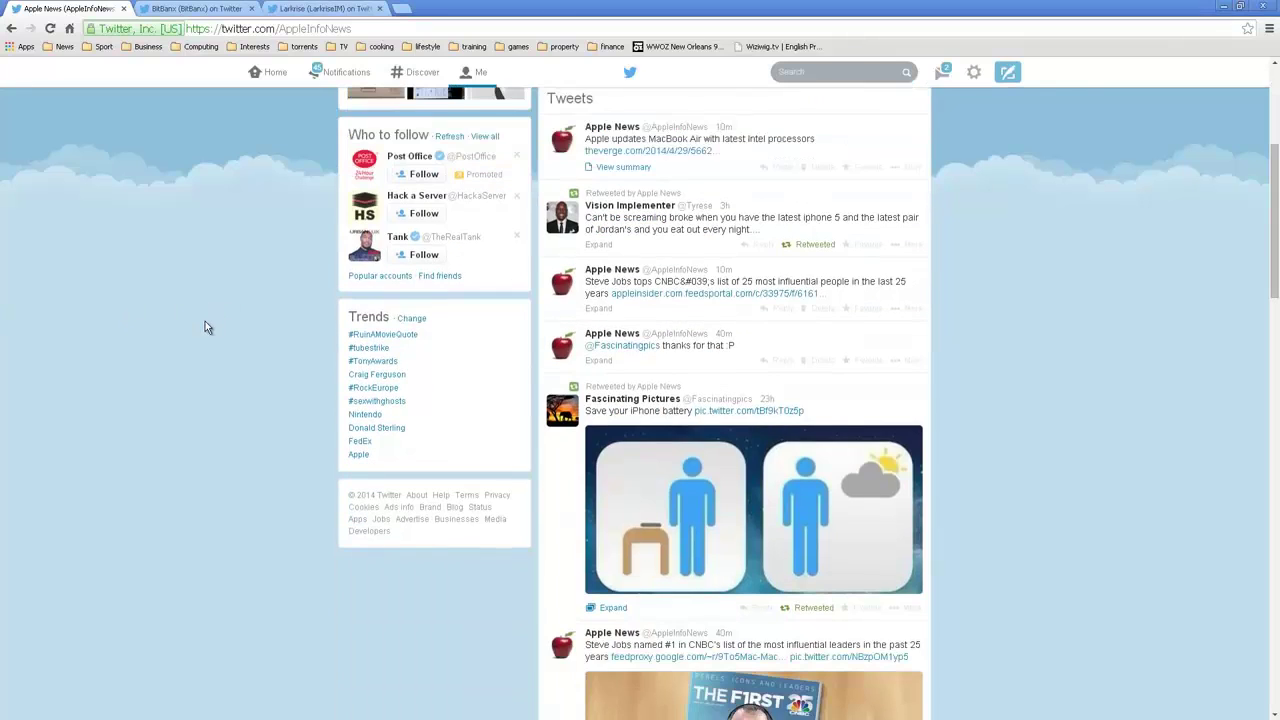
scroll(205, 322, down, 1)
scroll(205, 322, down, 1)
scroll(204, 323, down, 1)
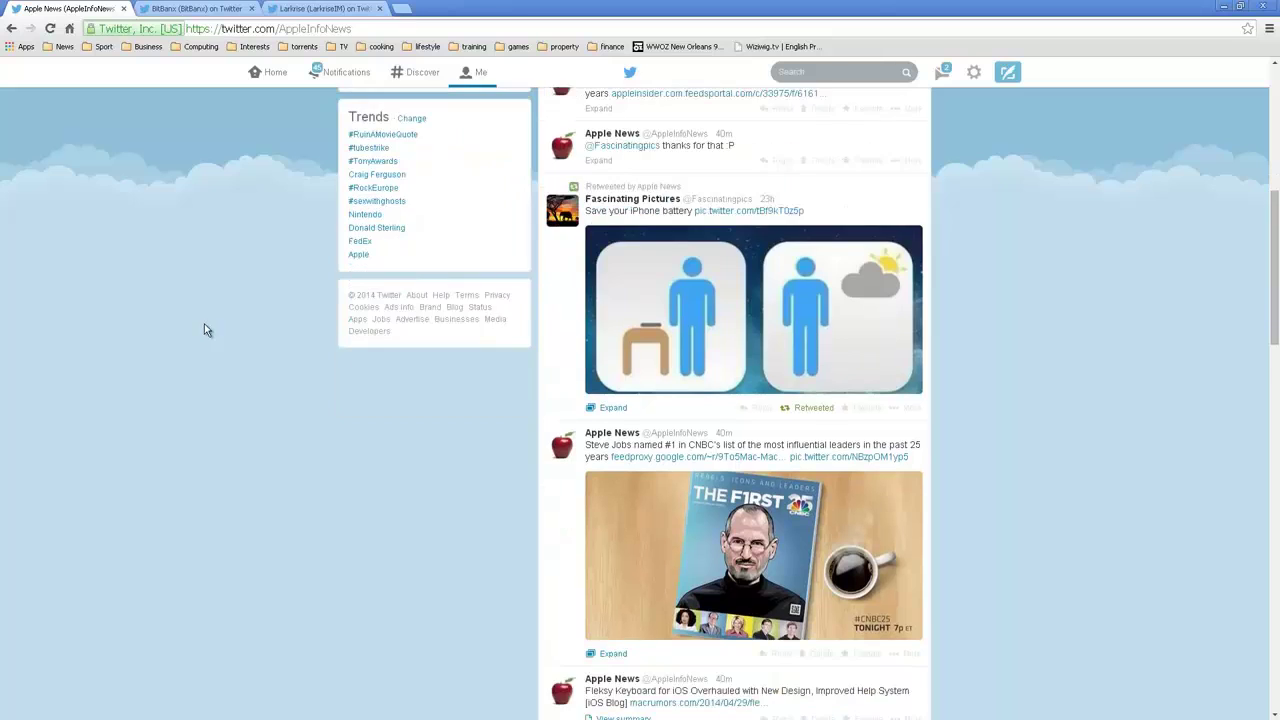
scroll(204, 323, down, 2)
scroll(204, 323, down, 2)
scroll(204, 323, down, 2)
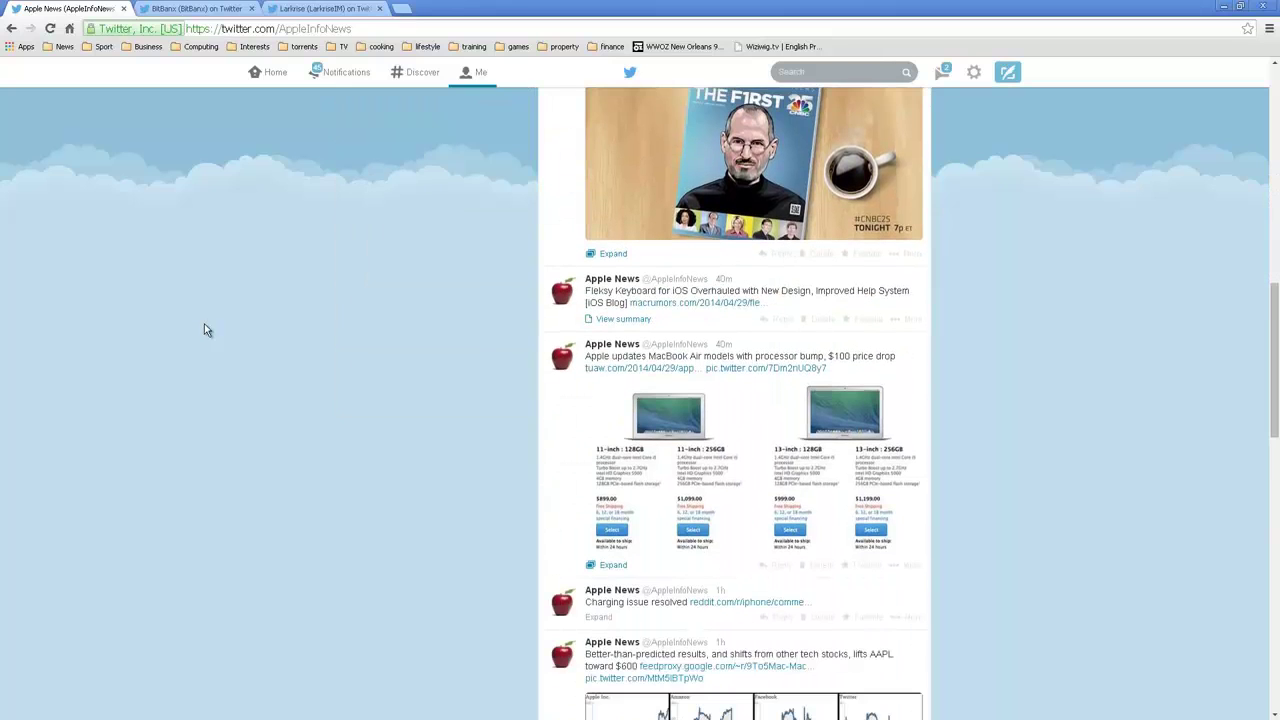
scroll(204, 323, down, 1)
scroll(203, 324, down, 1)
scroll(203, 324, down, 2)
scroll(203, 324, down, 1)
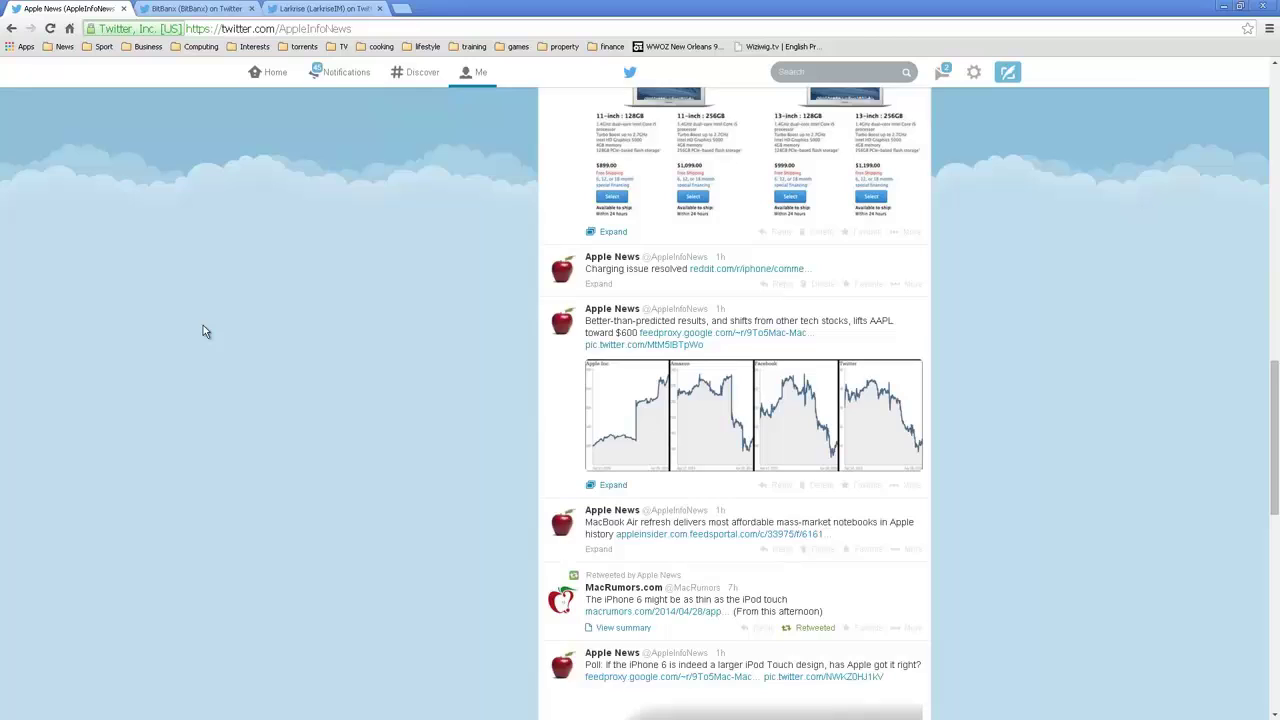
scroll(203, 325, down, 1)
scroll(202, 326, up, 2)
scroll(202, 326, up, 2)
scroll(202, 326, up, 1)
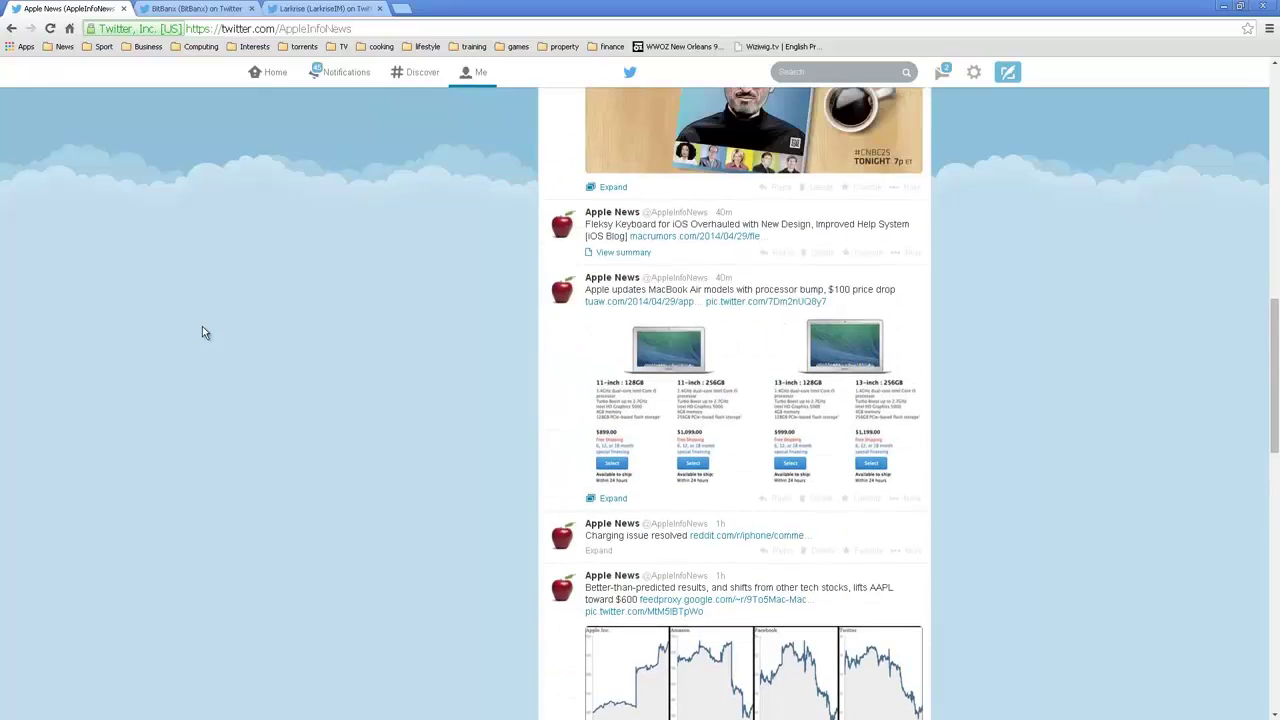
scroll(202, 326, up, 1)
scroll(202, 326, up, 3)
scroll(202, 326, up, 1)
scroll(202, 326, up, 2)
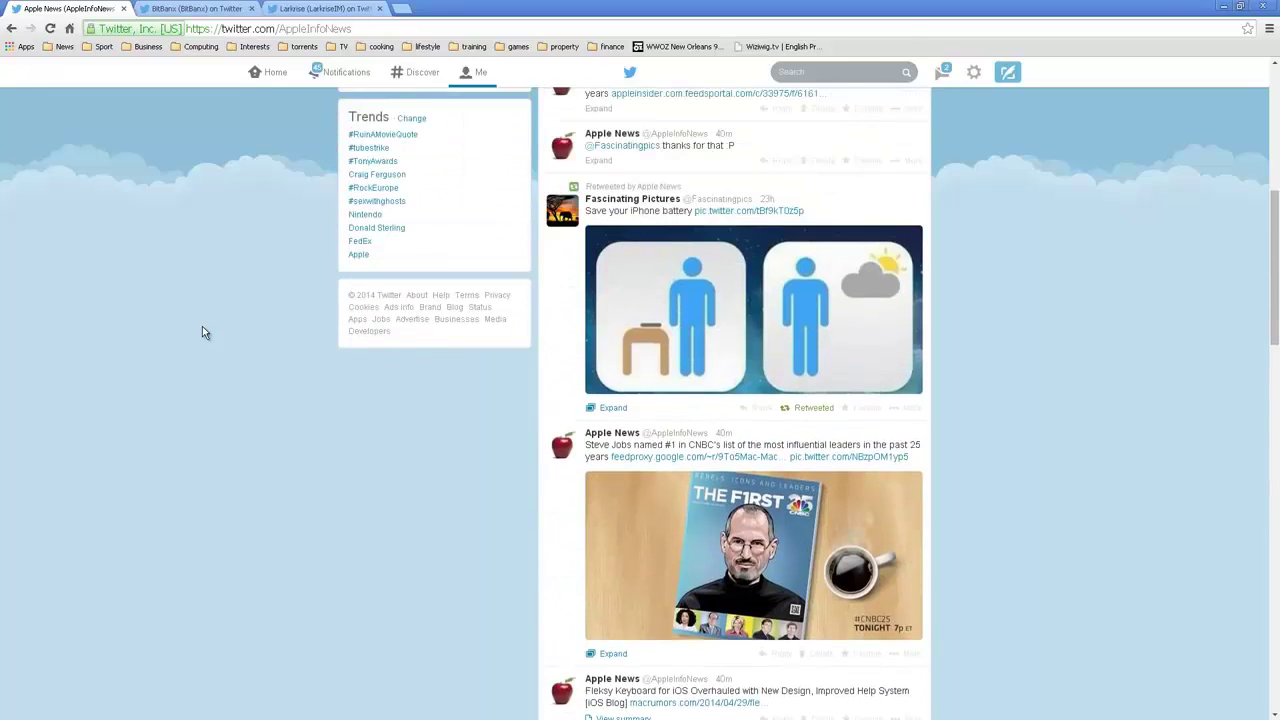
scroll(202, 326, up, 2)
scroll(202, 326, up, 3)
scroll(202, 326, up, 2)
scroll(202, 326, up, 1)
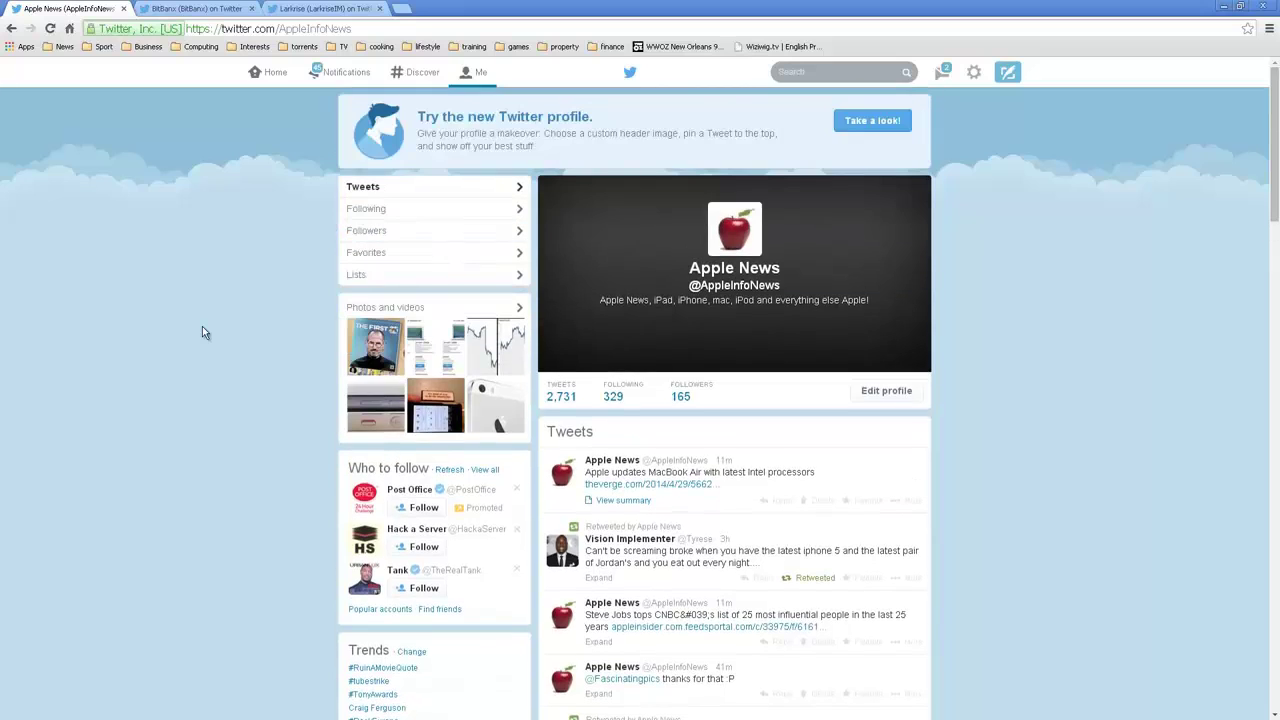
- Browse the BitBanx profile, then scroll through the Larkrise tweets and retweets
click(222, 9)
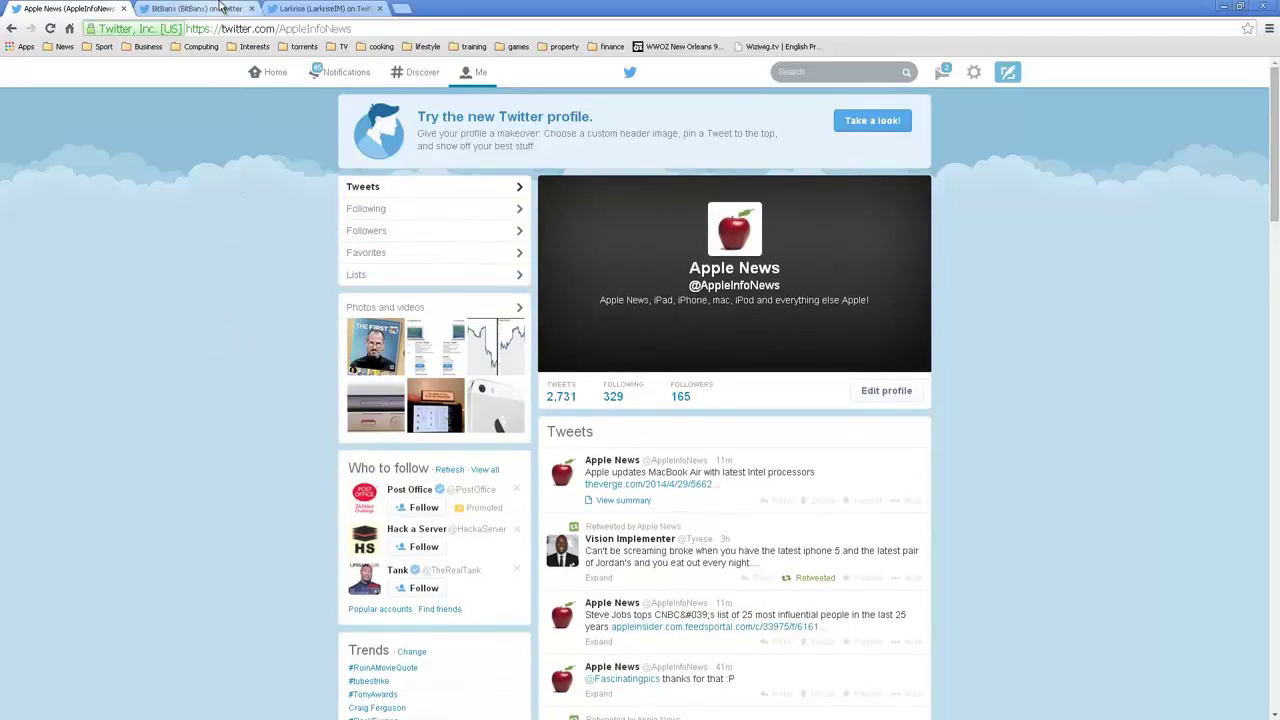
scroll(255, 322, down, 2)
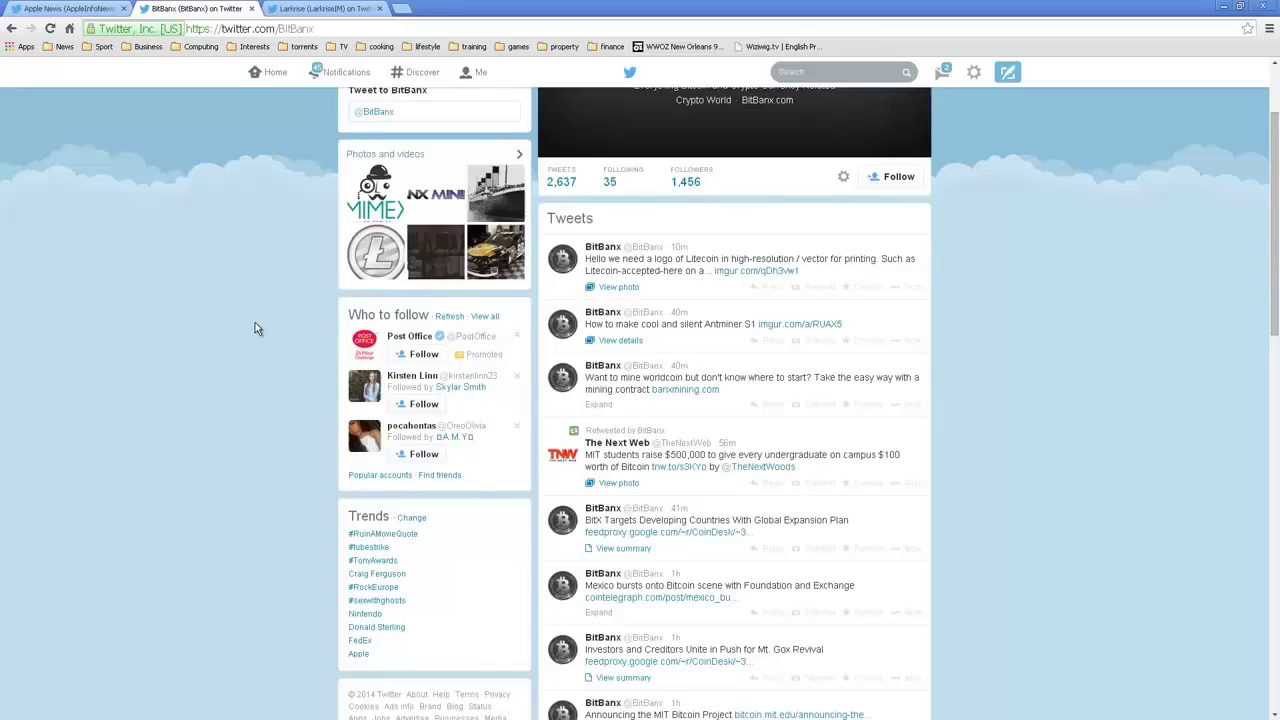
scroll(255, 322, up, 2)
click(322, 8)
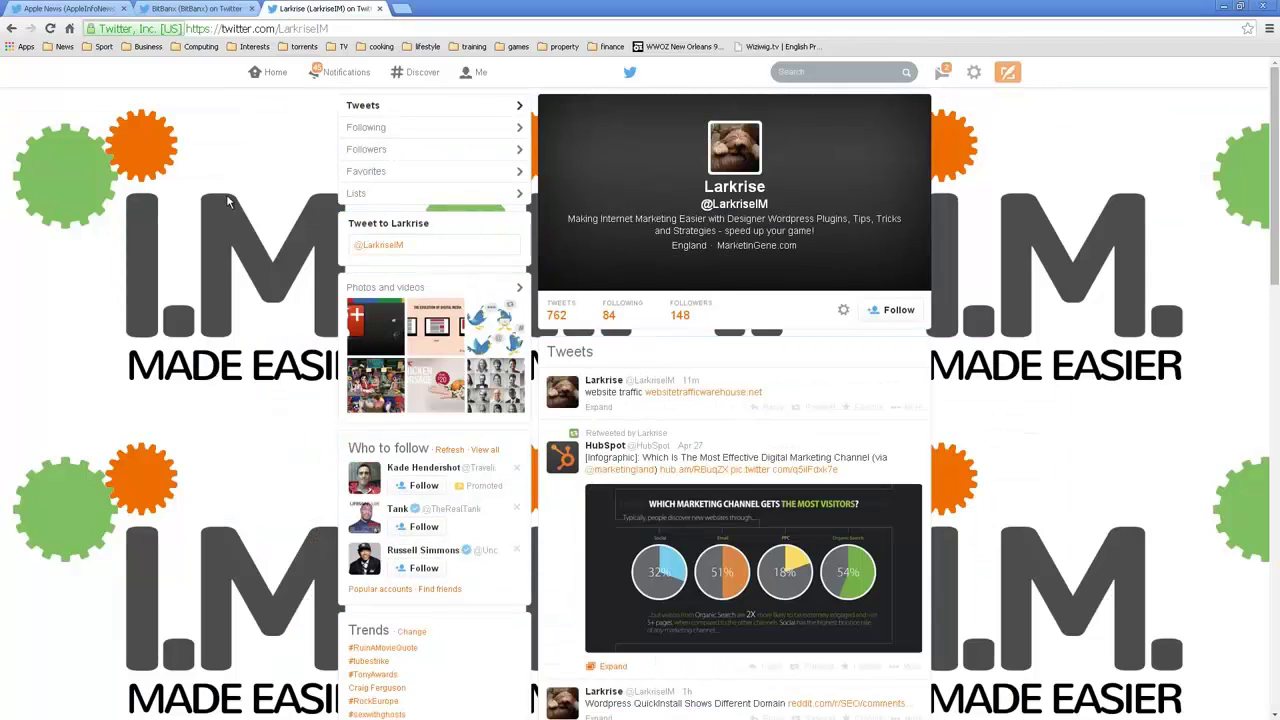
scroll(231, 223, down, 1)
scroll(235, 217, down, 1)
scroll(235, 219, down, 3)
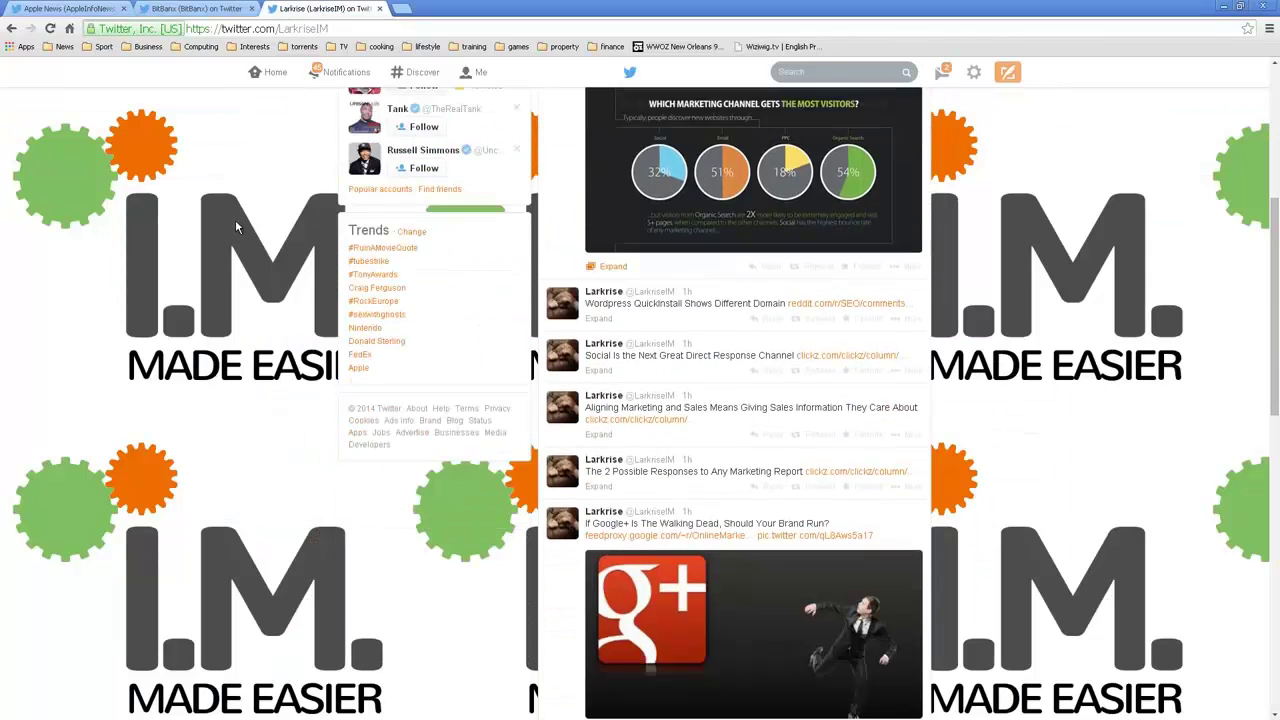
scroll(235, 221, down, 3)
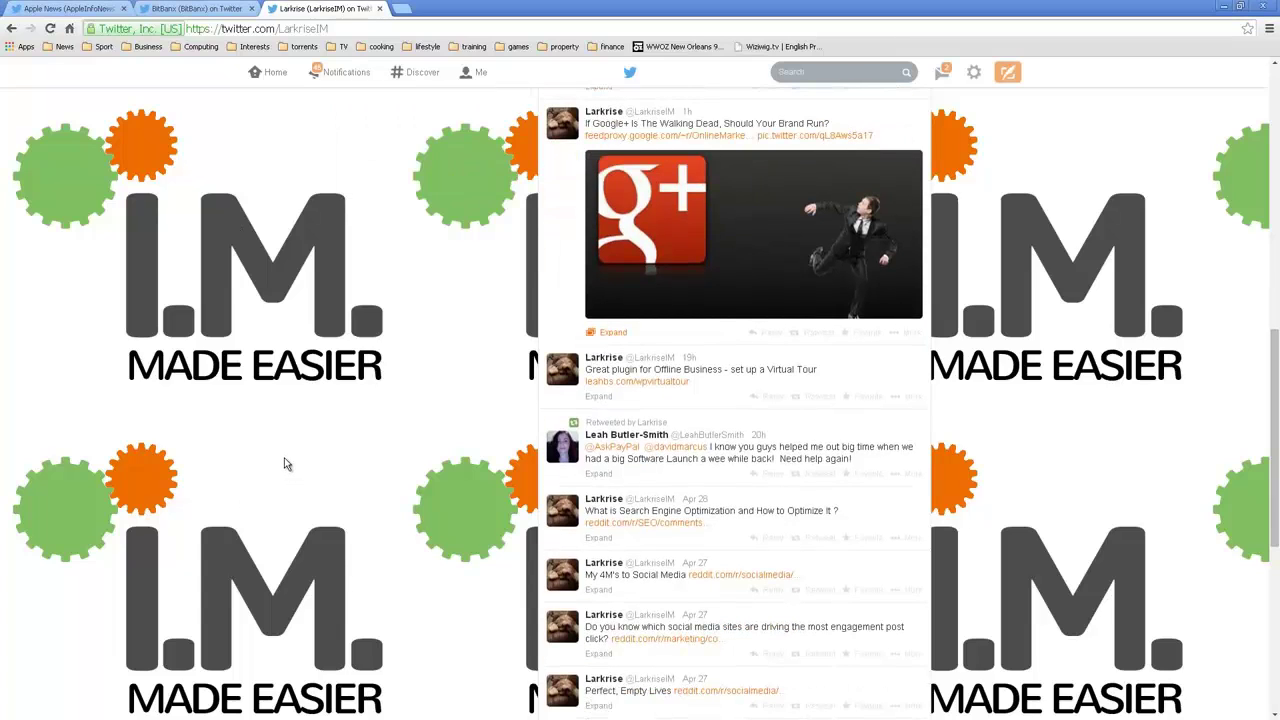
scroll(286, 460, up, 1)
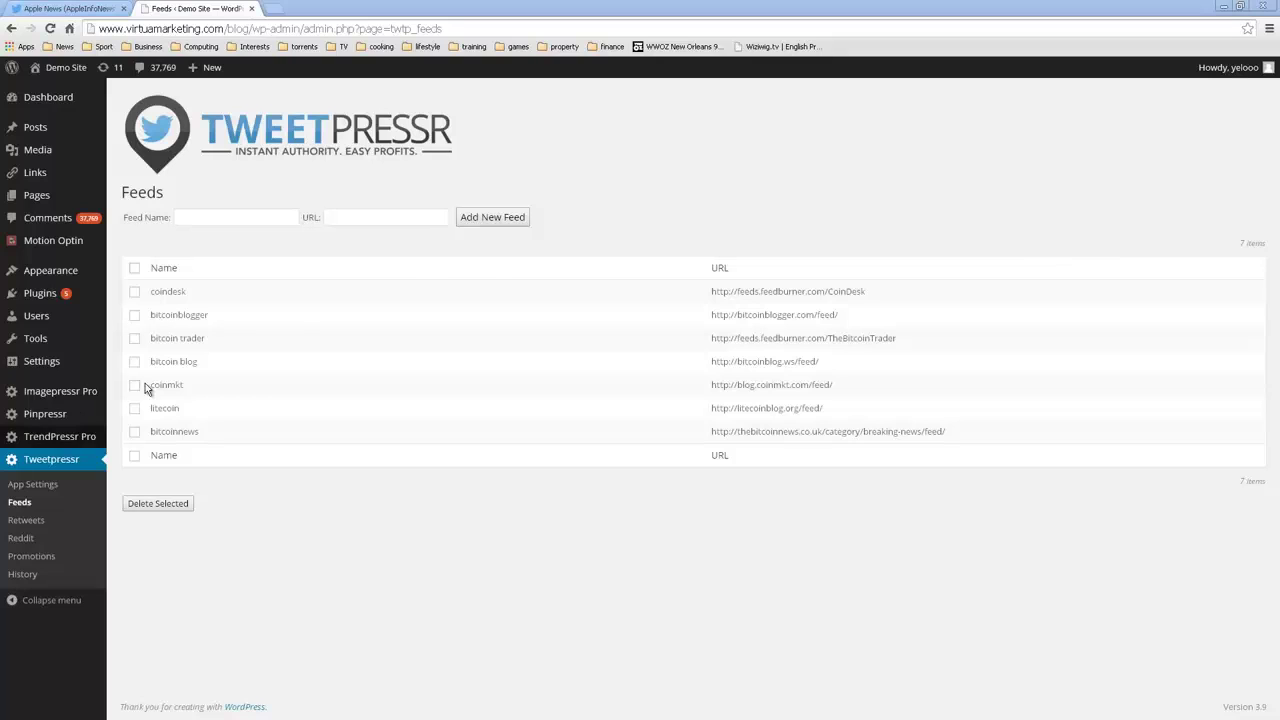
- Select the CoinDesk feed address and find its Bountysource story as a BitBanx tweet
mouse_move(669, 296)
mouse_down()
mouse_move(858, 338)
mouse_move(888, 431)
mouse_move(964, 438)
mouse_up()
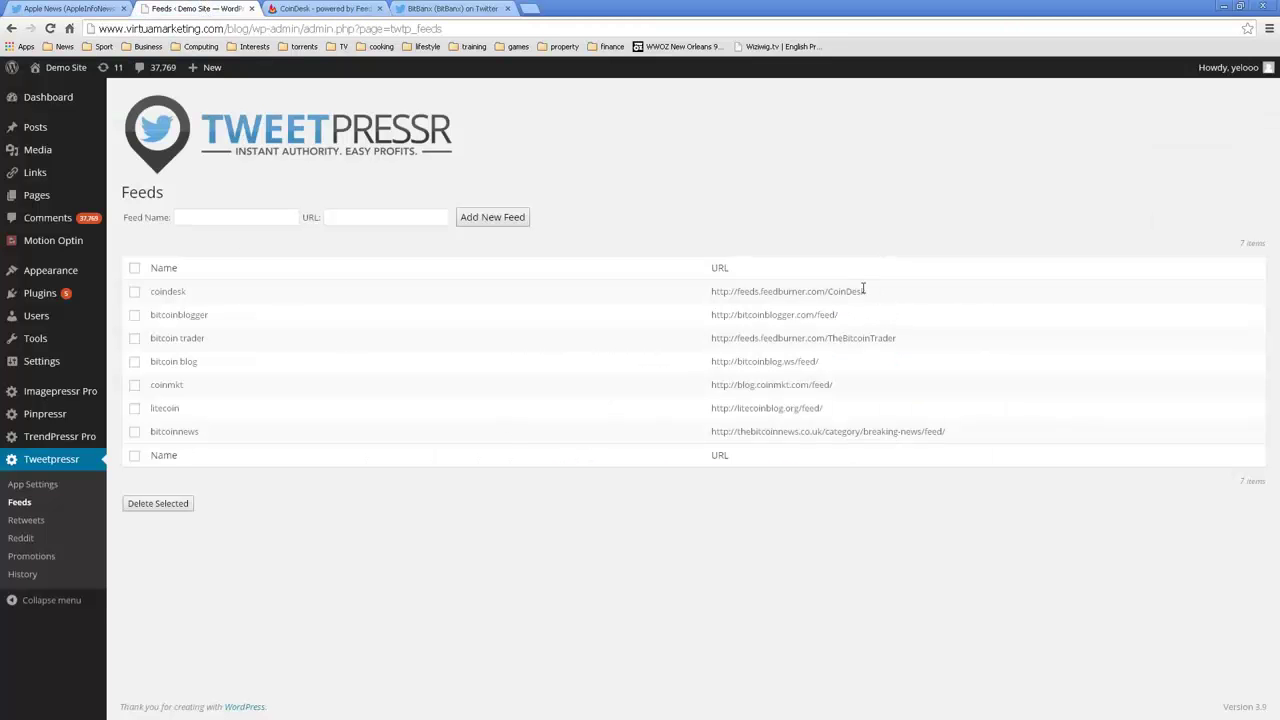
drag(863, 289, 711, 289)
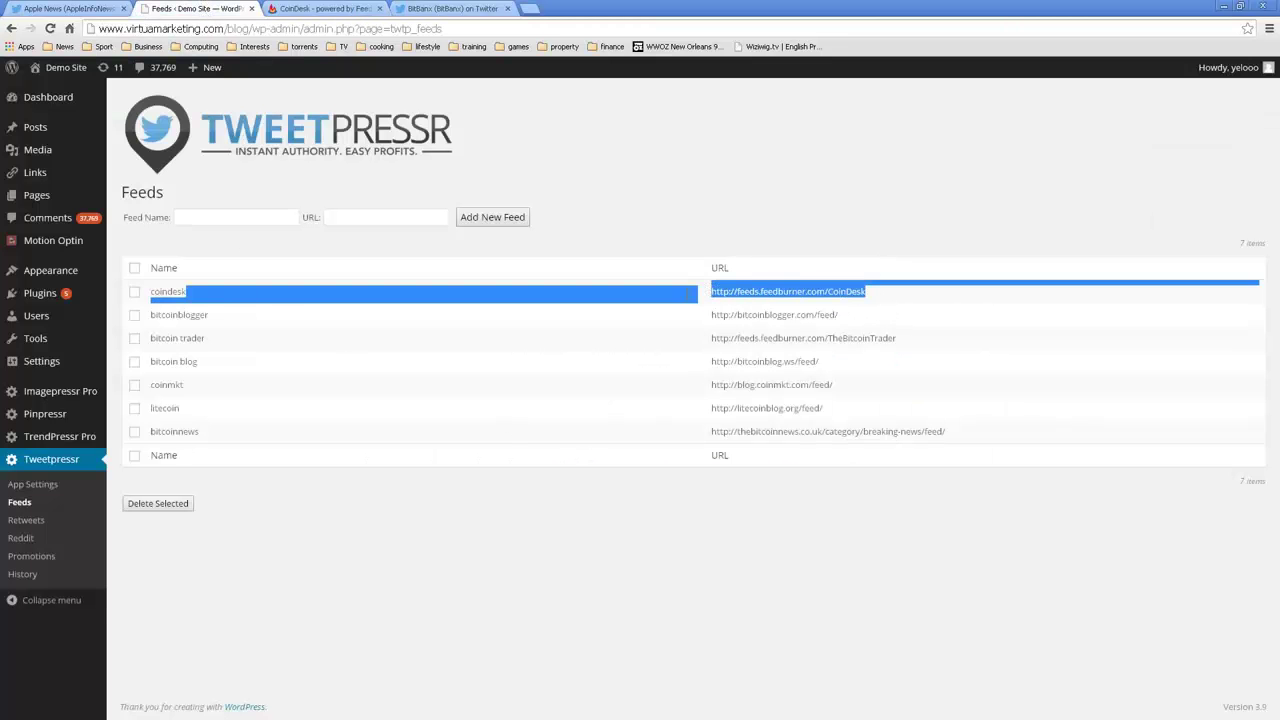
click(452, 8)
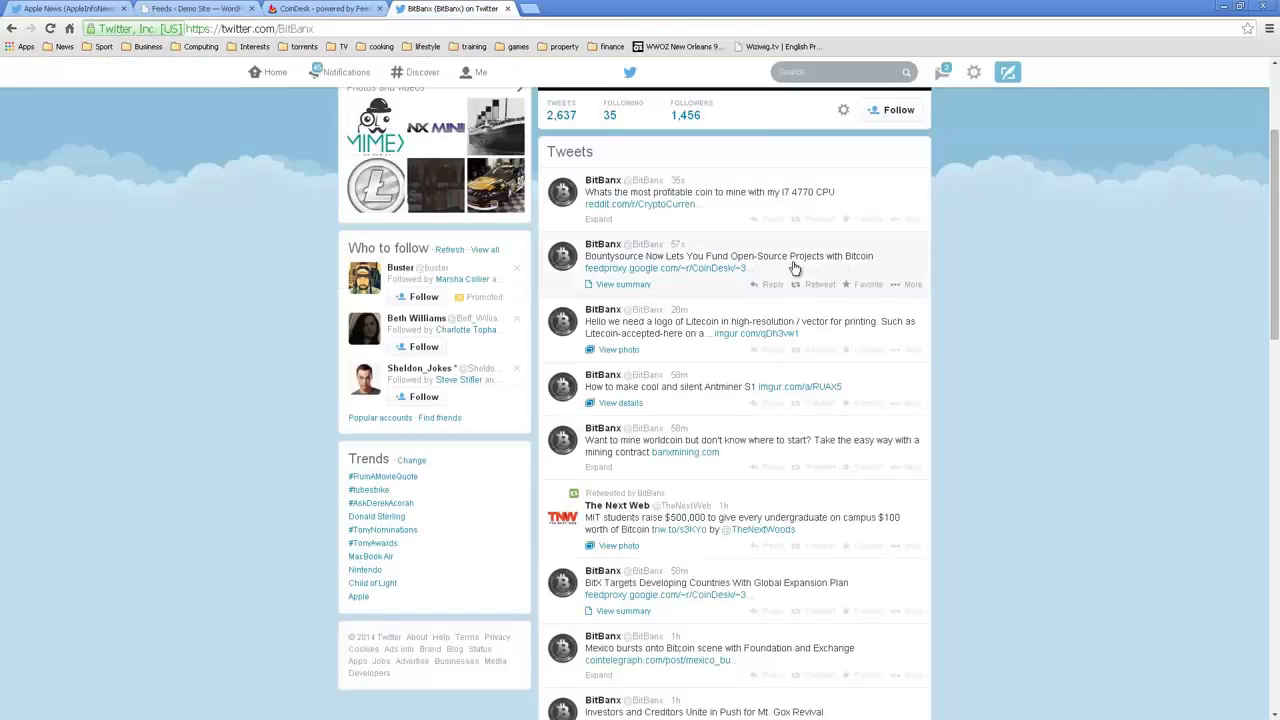
triple_click(837, 262)
click(901, 247)
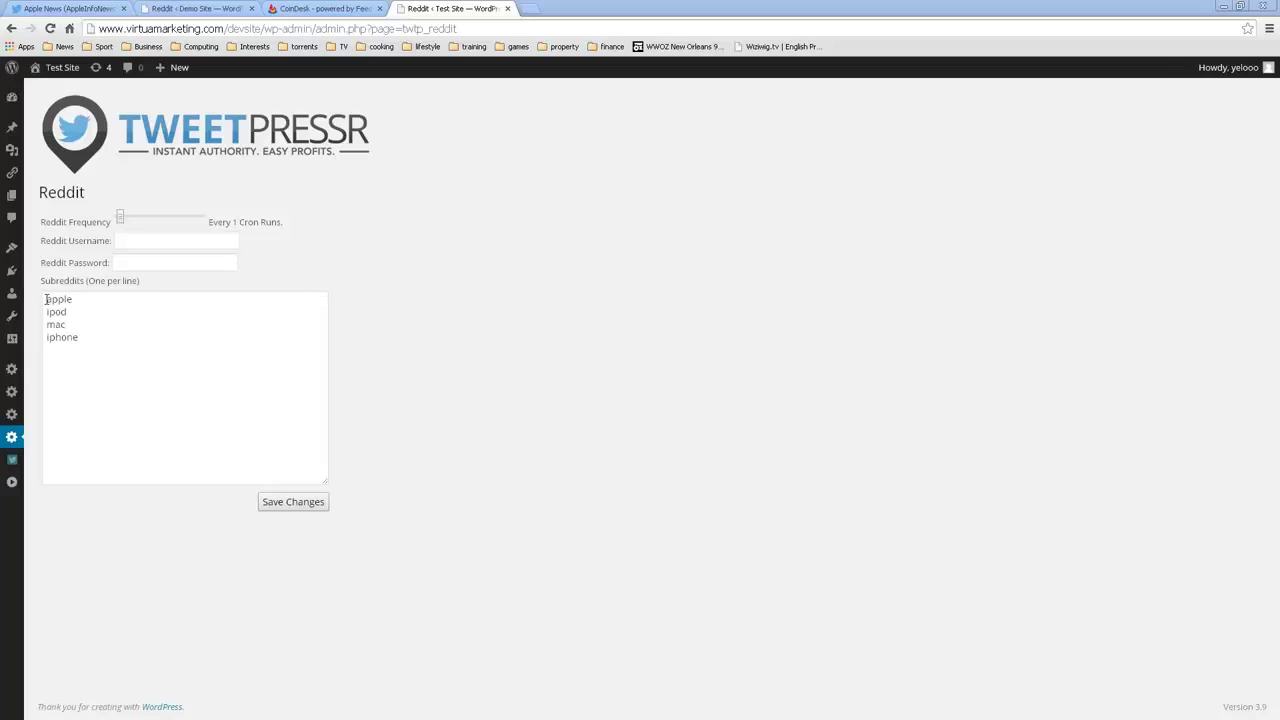
- Match a top headline on the apple subreddit to its tweet on the Twitter timeline
mouse_move(46, 299)
mouse_down()
mouse_move(73, 300)
mouse_move(78, 338)
mouse_up()
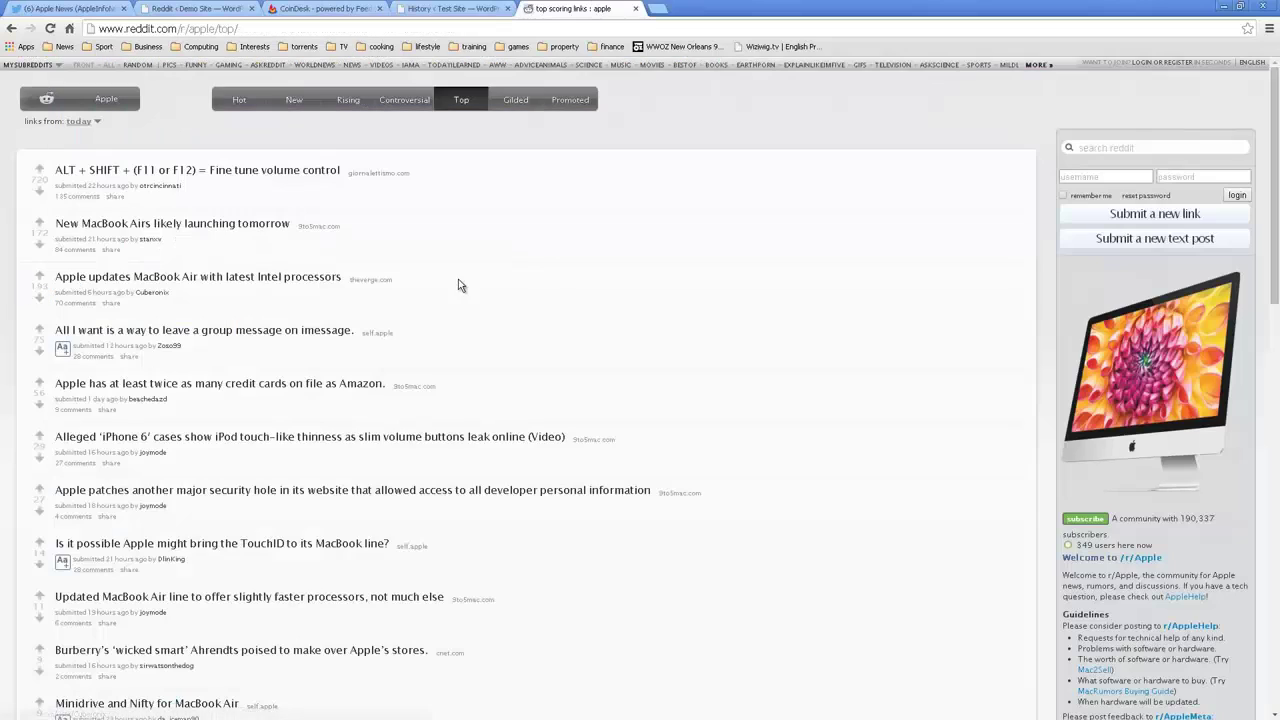
drag(457, 286, 58, 281)
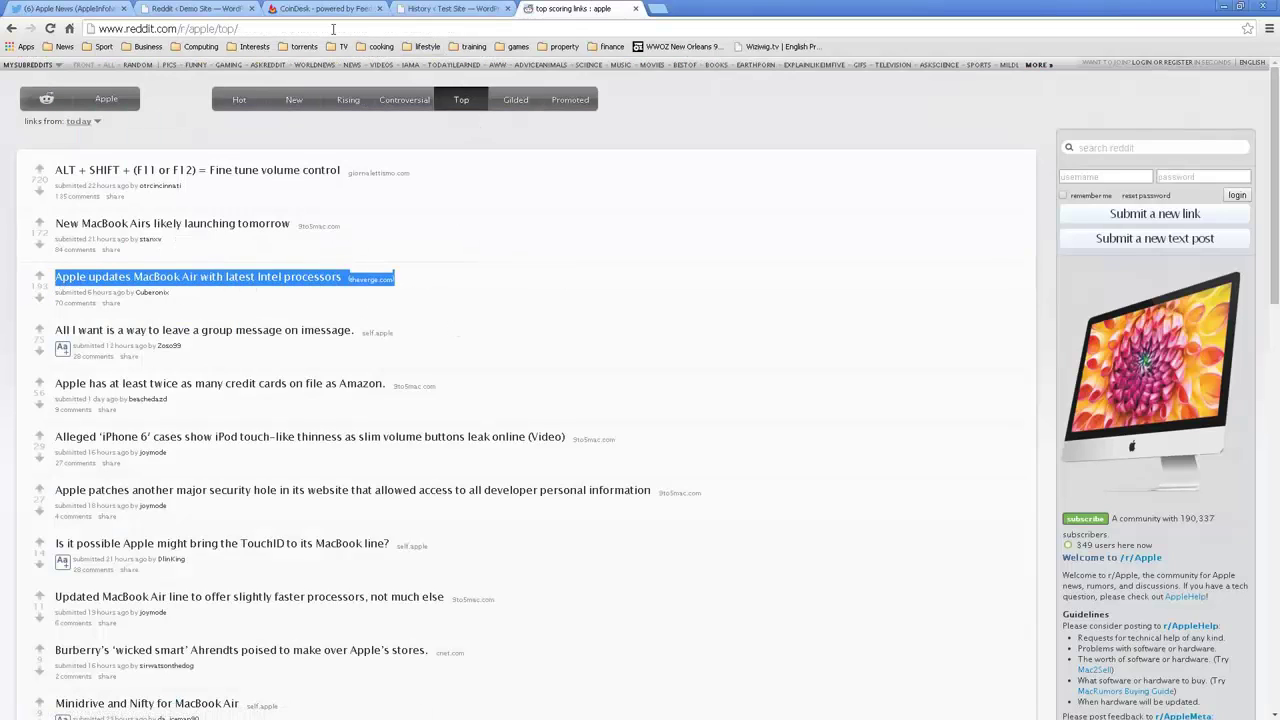
click(78, 5)
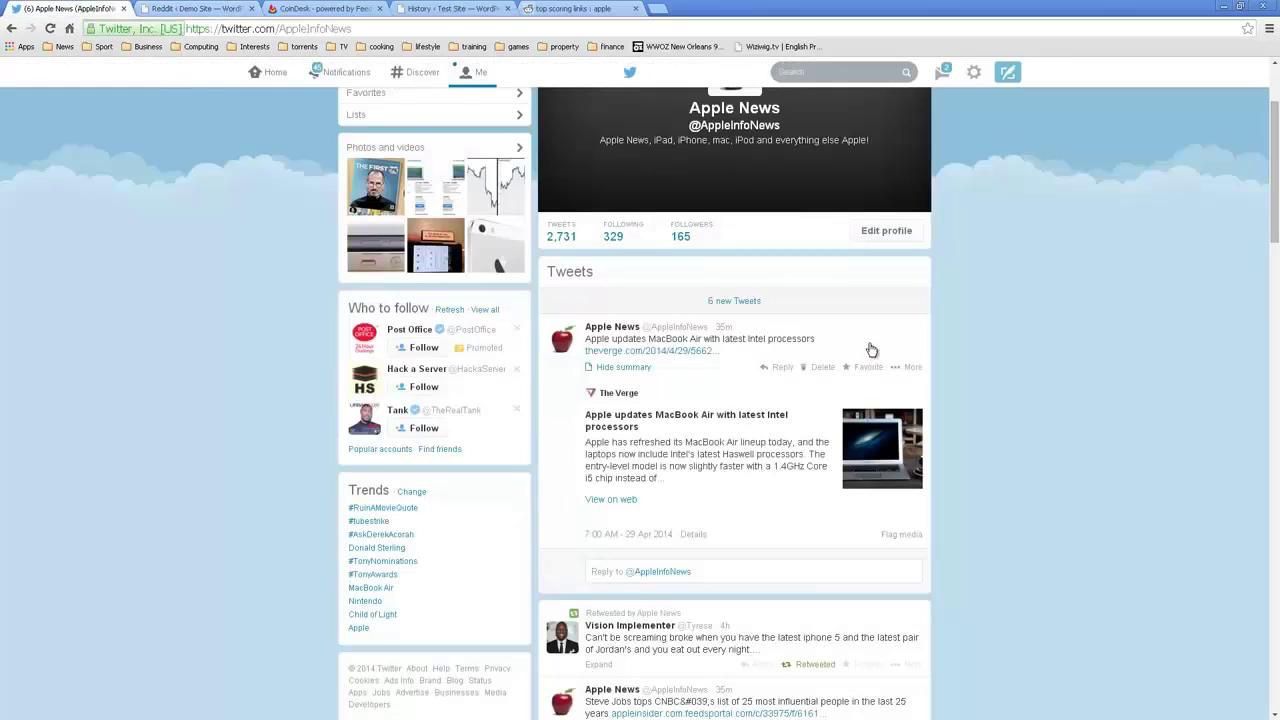
drag(815, 340, 583, 337)
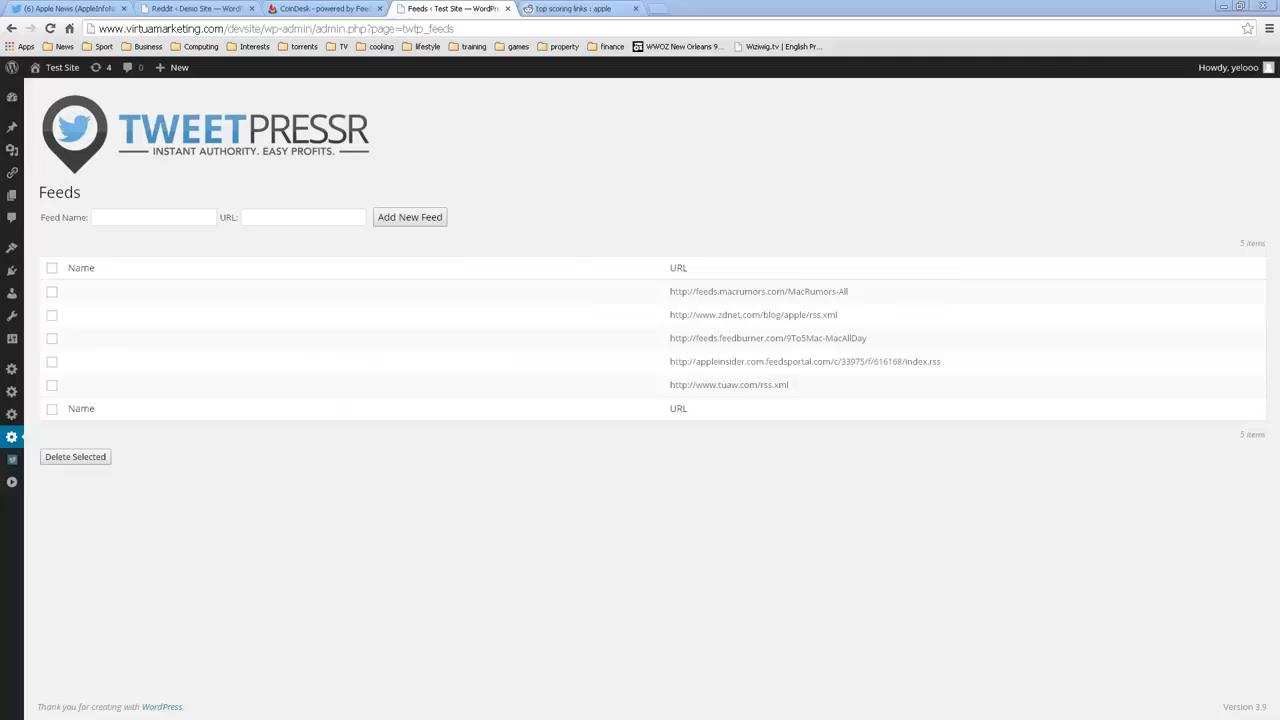
mouse_move(11, 436)
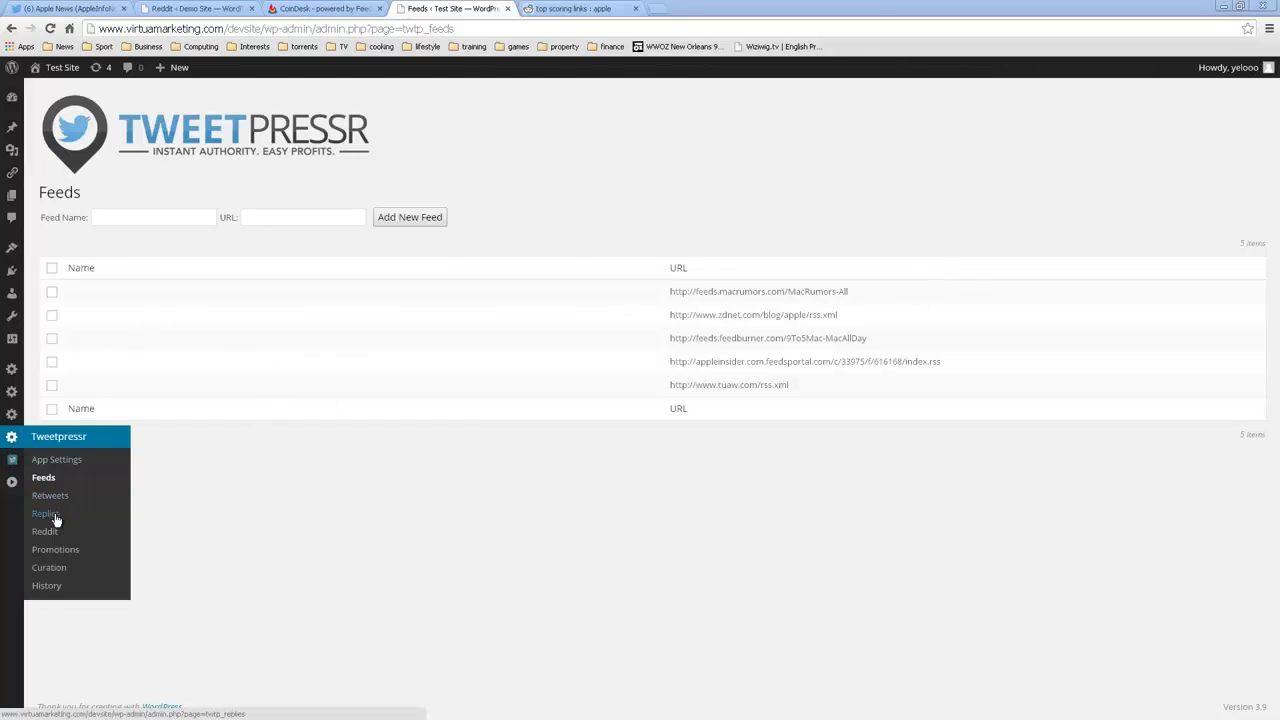
- Reopen Tweetpressr's Reddit settings, then scroll down the Apple News Twitter timeline
click(53, 539)
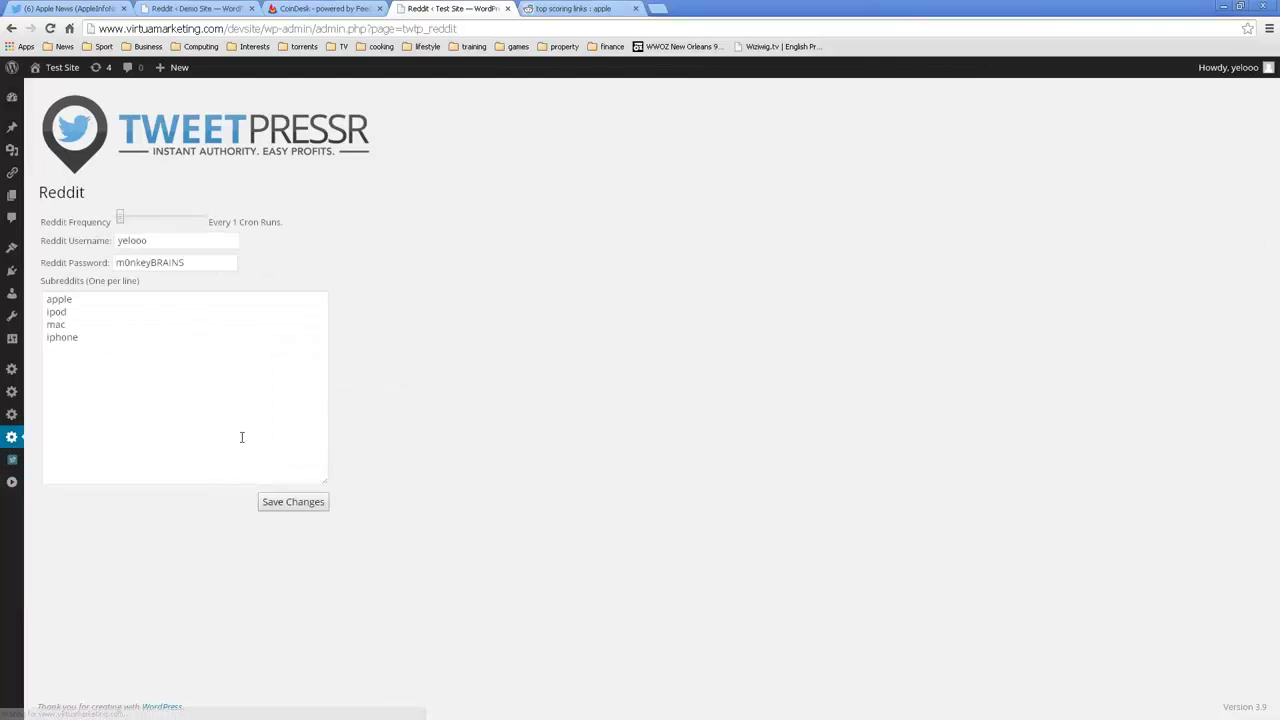
click(80, 9)
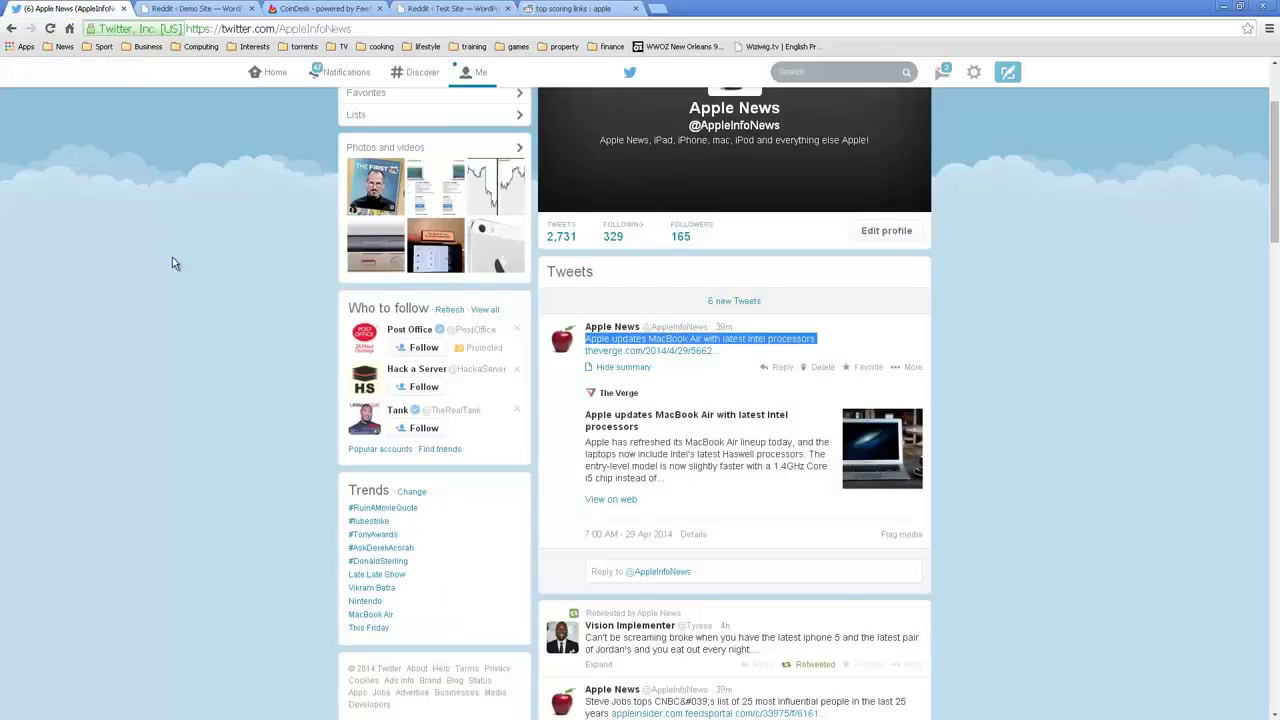
scroll(170, 260, down, 2)
scroll(168, 266, down, 1)
scroll(168, 266, down, 1)
scroll(170, 264, down, 1)
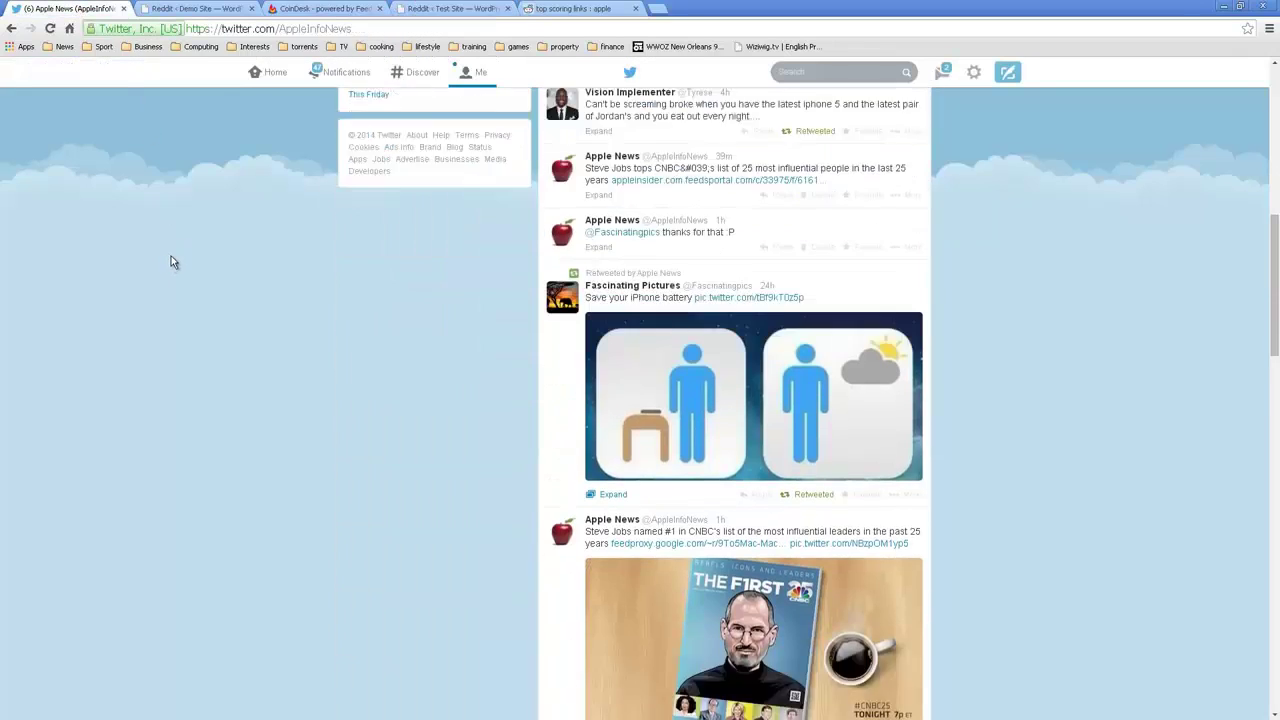
scroll(172, 262, down, 2)
scroll(170, 262, down, 1)
- Match the 'iphone' retweet keyword to the retweeted 'Save your iPhone battery' tweet
scroll(170, 262, down, 2)
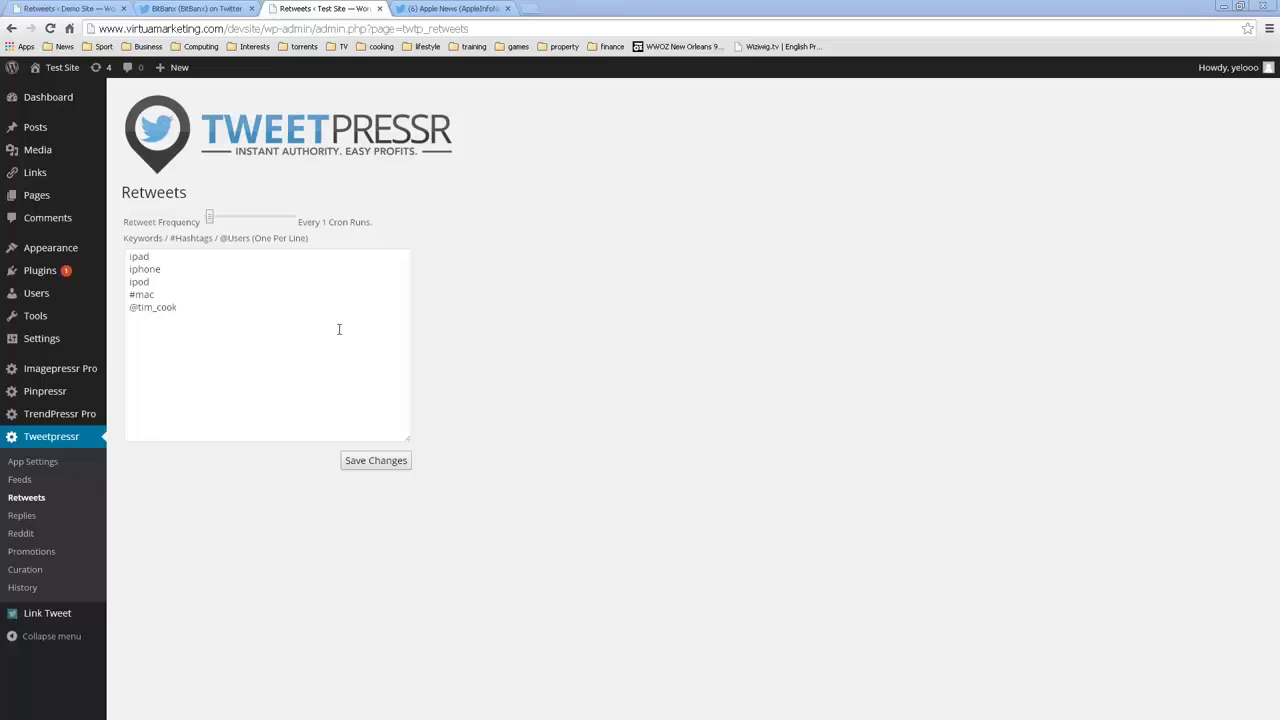
click(455, 8)
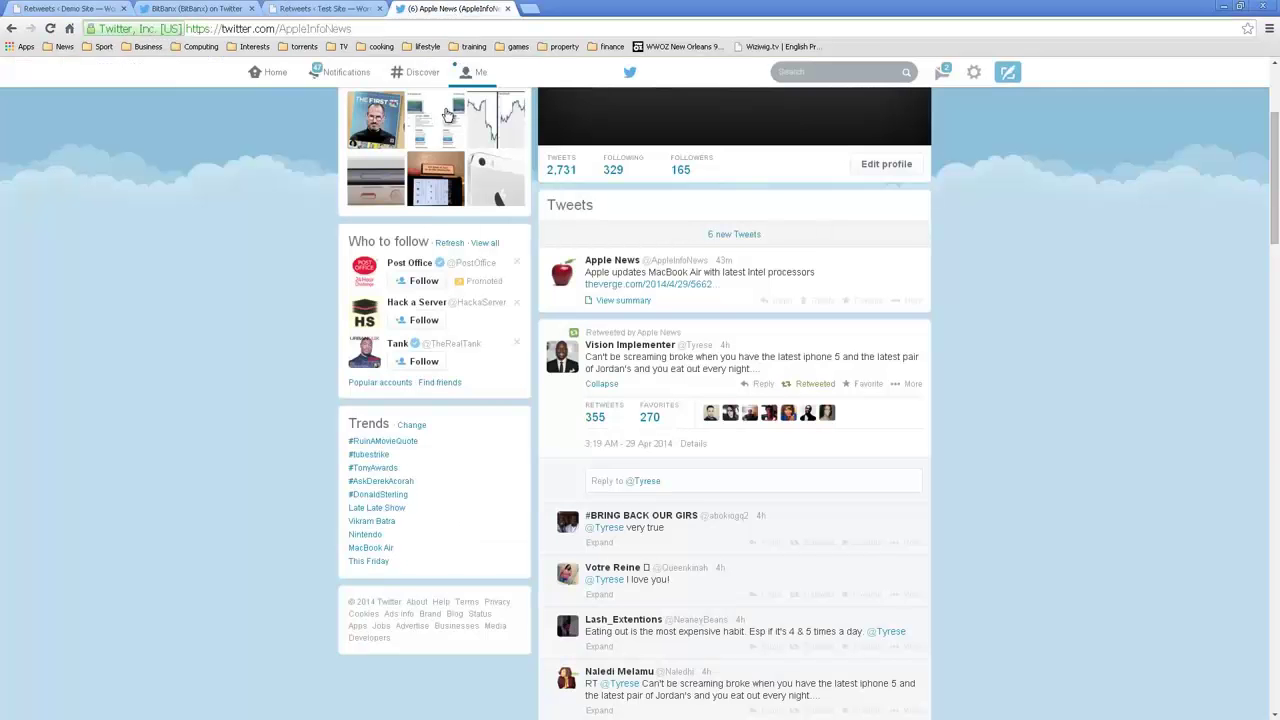
drag(556, 332, 715, 332)
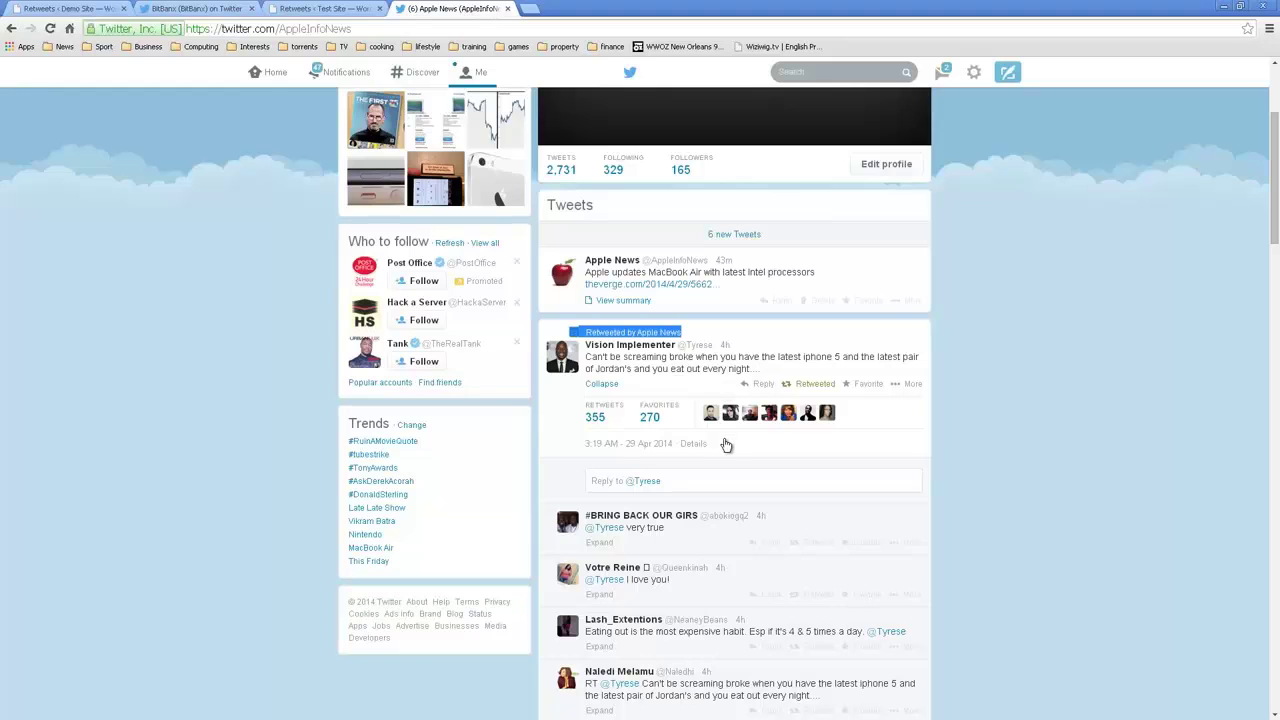
key(ctrl+shift+Tab)
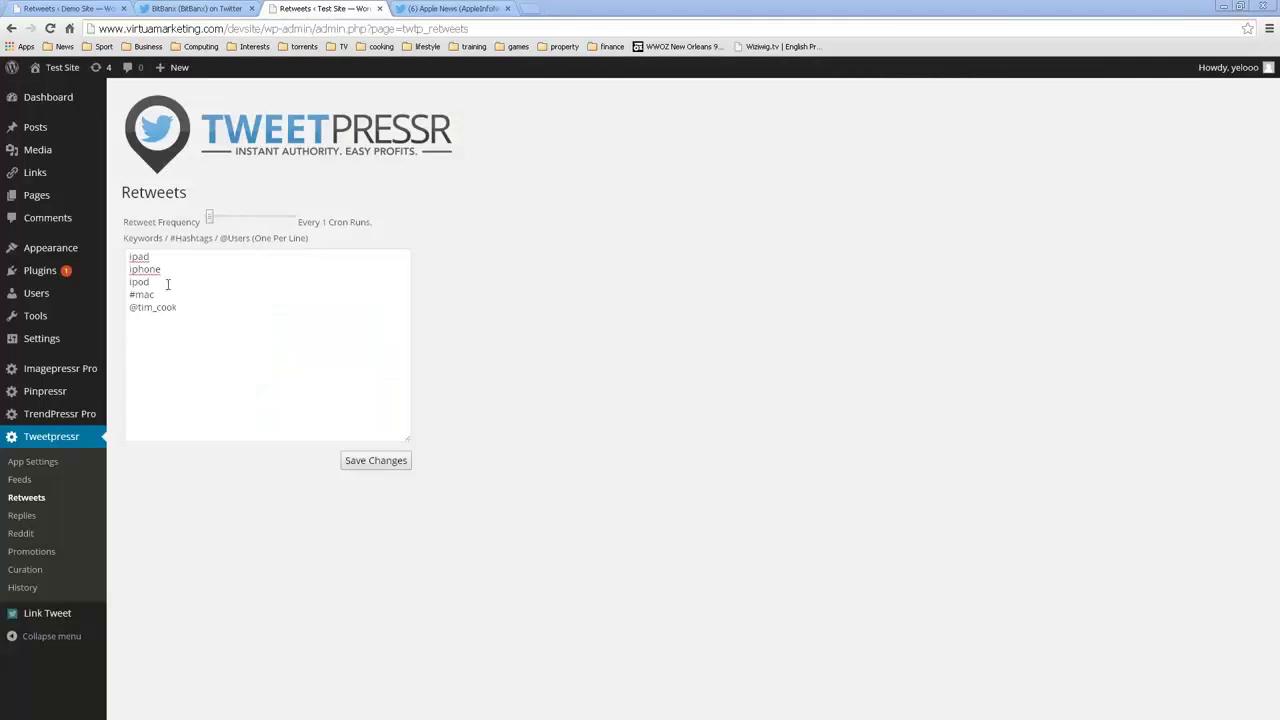
drag(161, 269, 131, 268)
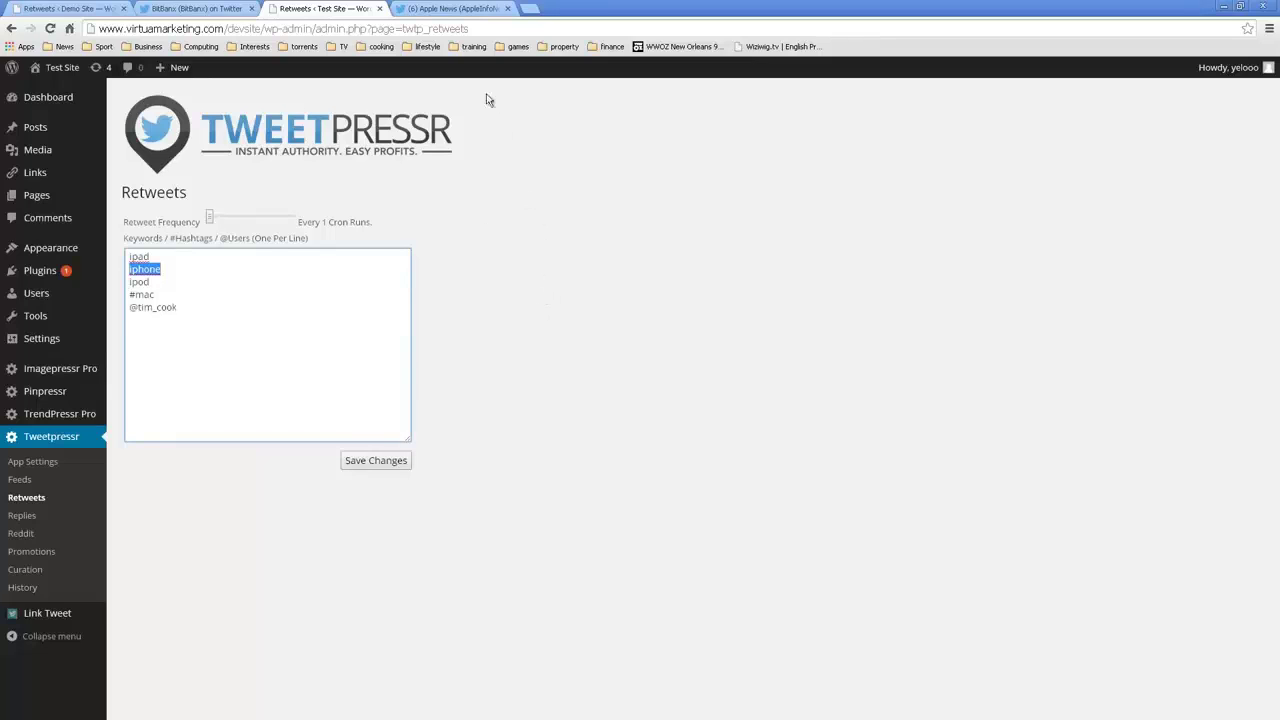
click(460, 10)
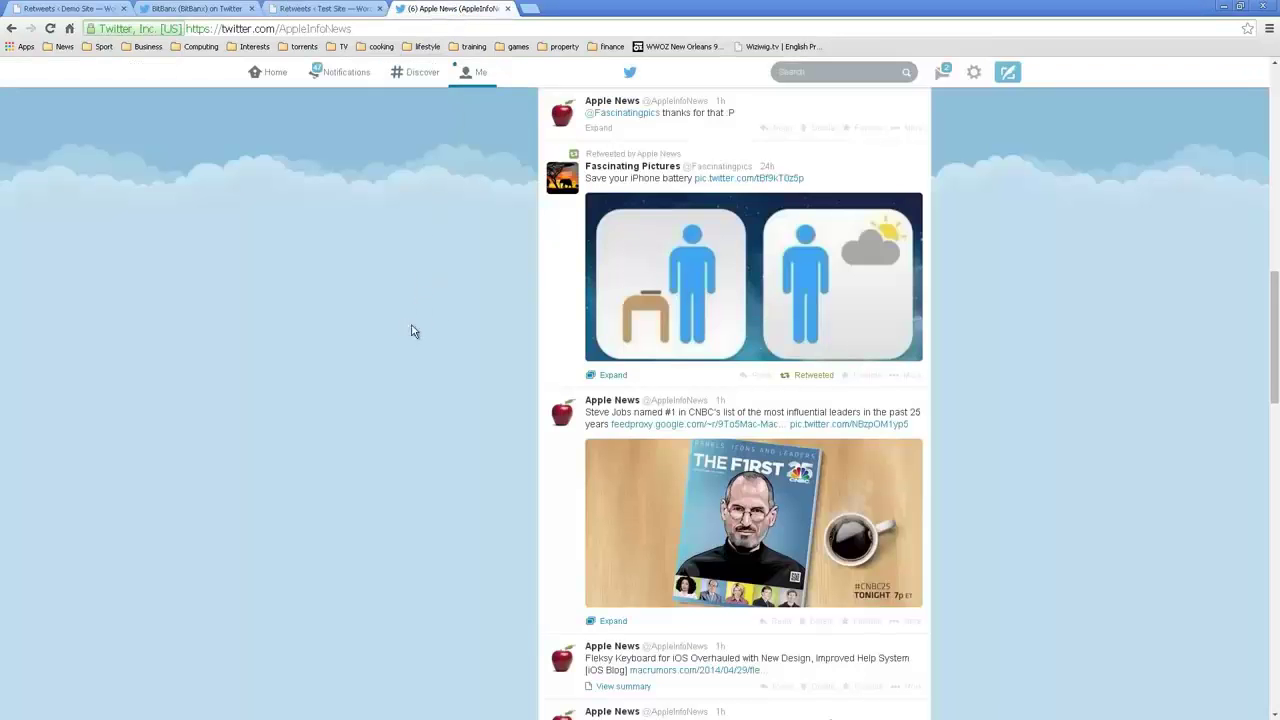
mouse_move(753, 178)
drag(822, 178, 568, 157)
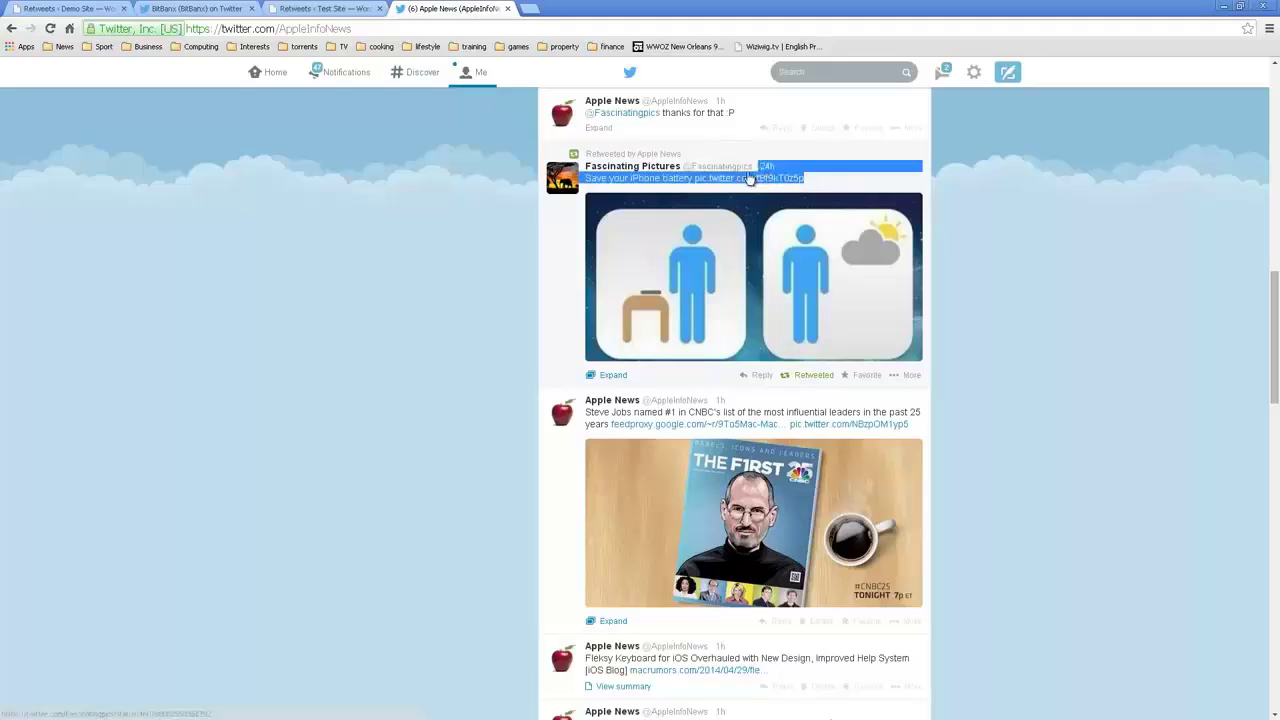
- Check the new user-handle retweet keyword against its retweeted chart tweet
click(444, 241)
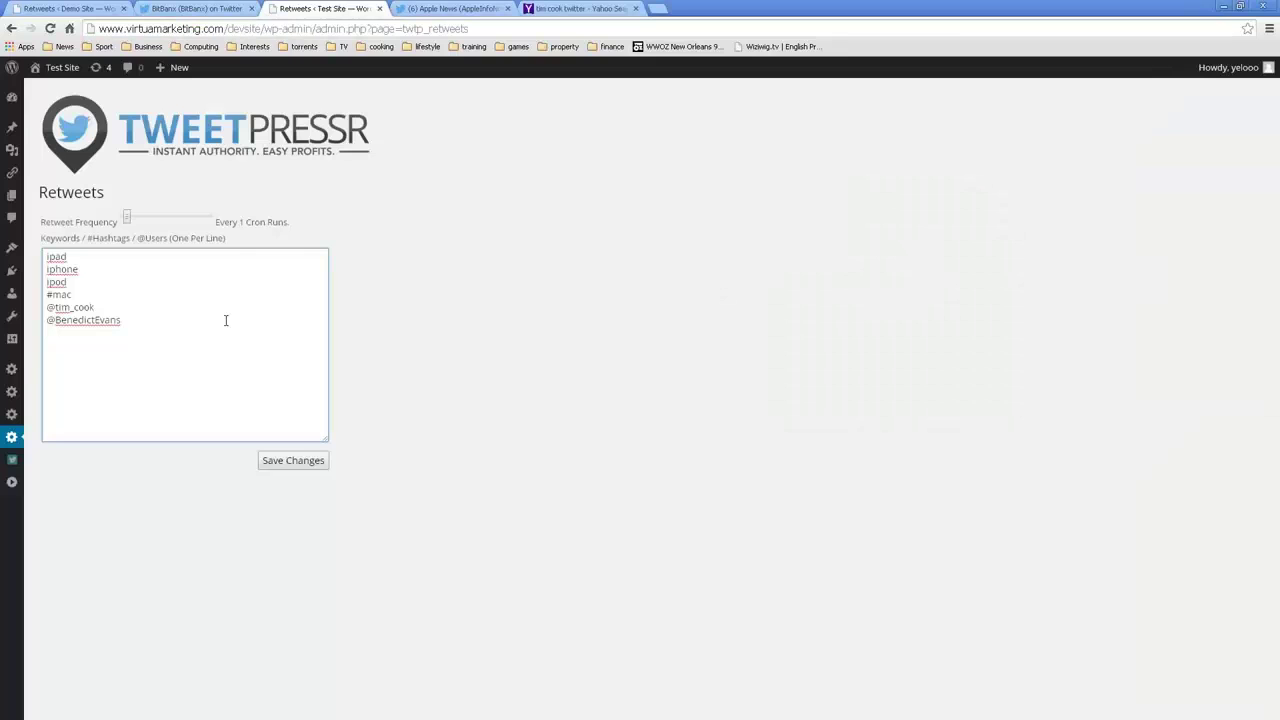
drag(163, 325, 67, 327)
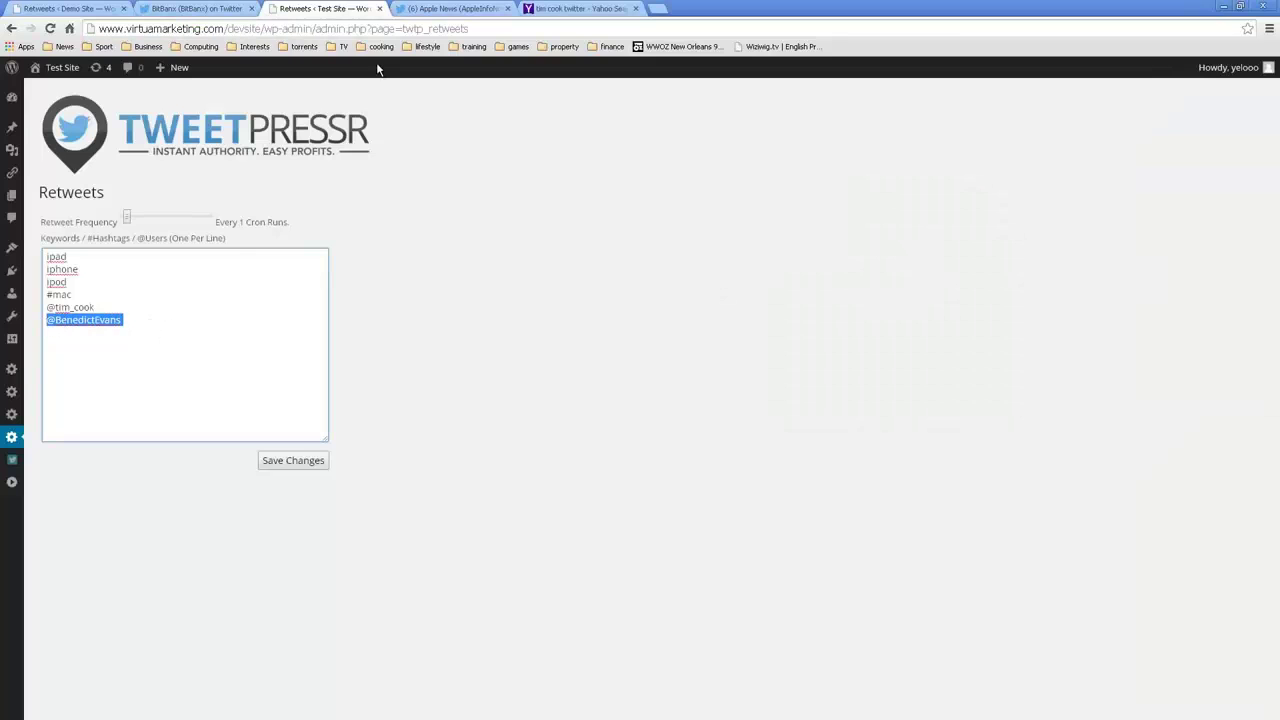
click(445, 9)
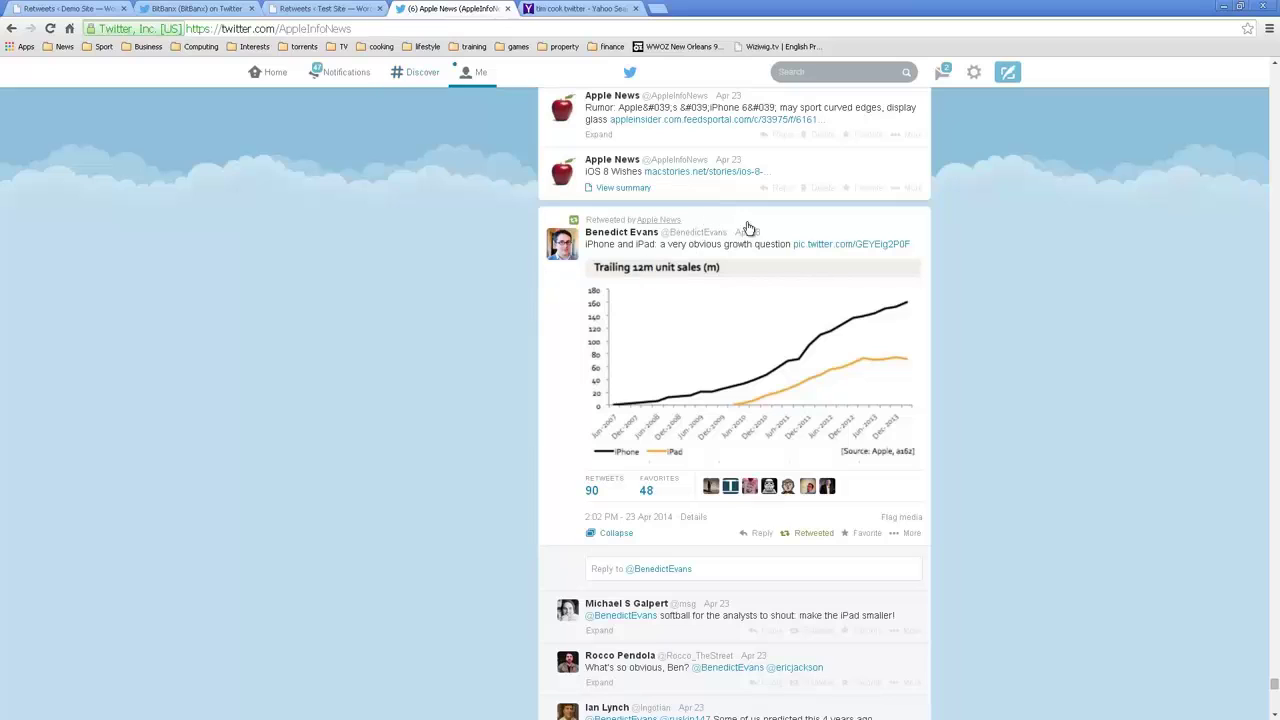
drag(682, 222, 549, 230)
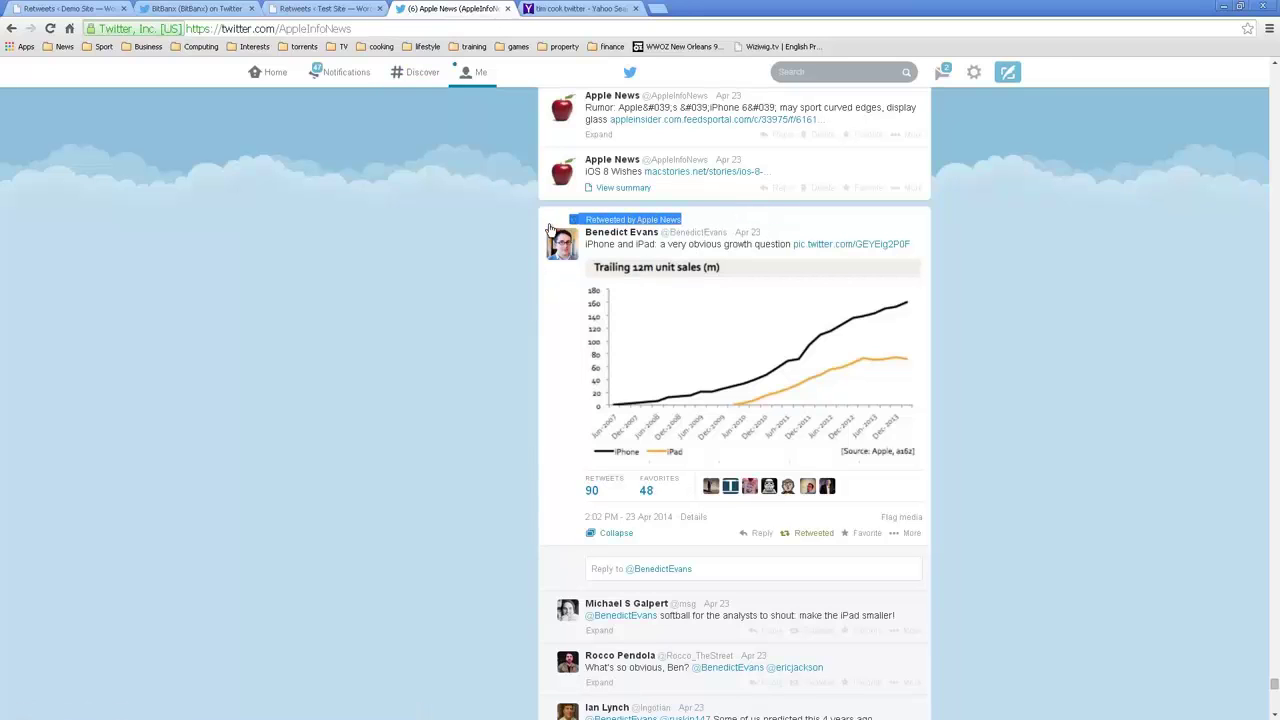
- Check the new #apple keyword against CTF365's retweeted #apple tweet
key(ctrl+shift+Tab)
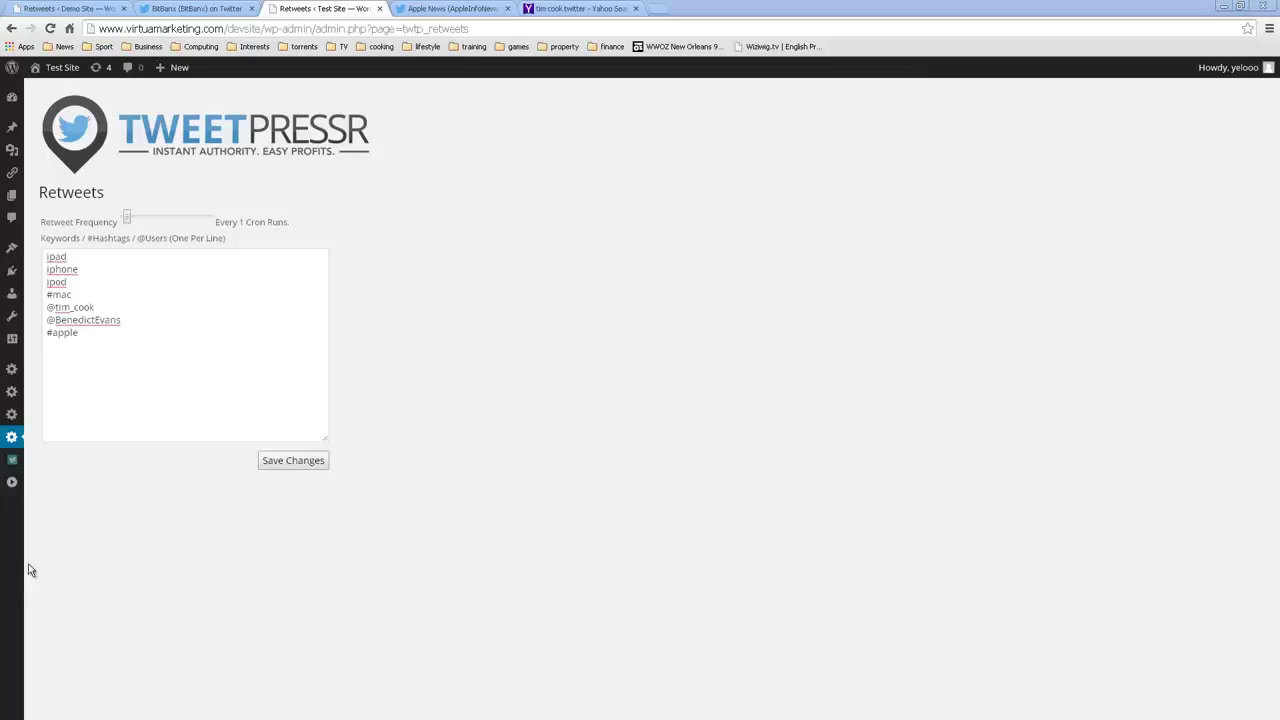
drag(78, 334, 52, 335)
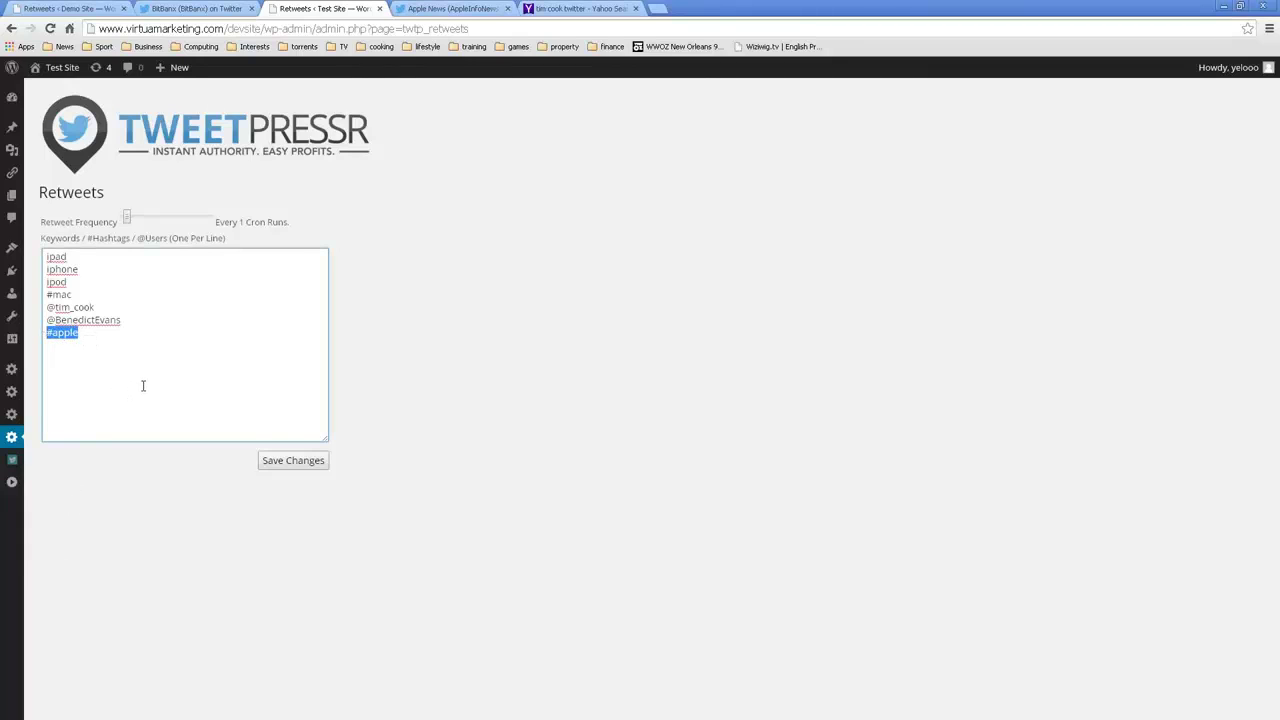
click(438, 8)
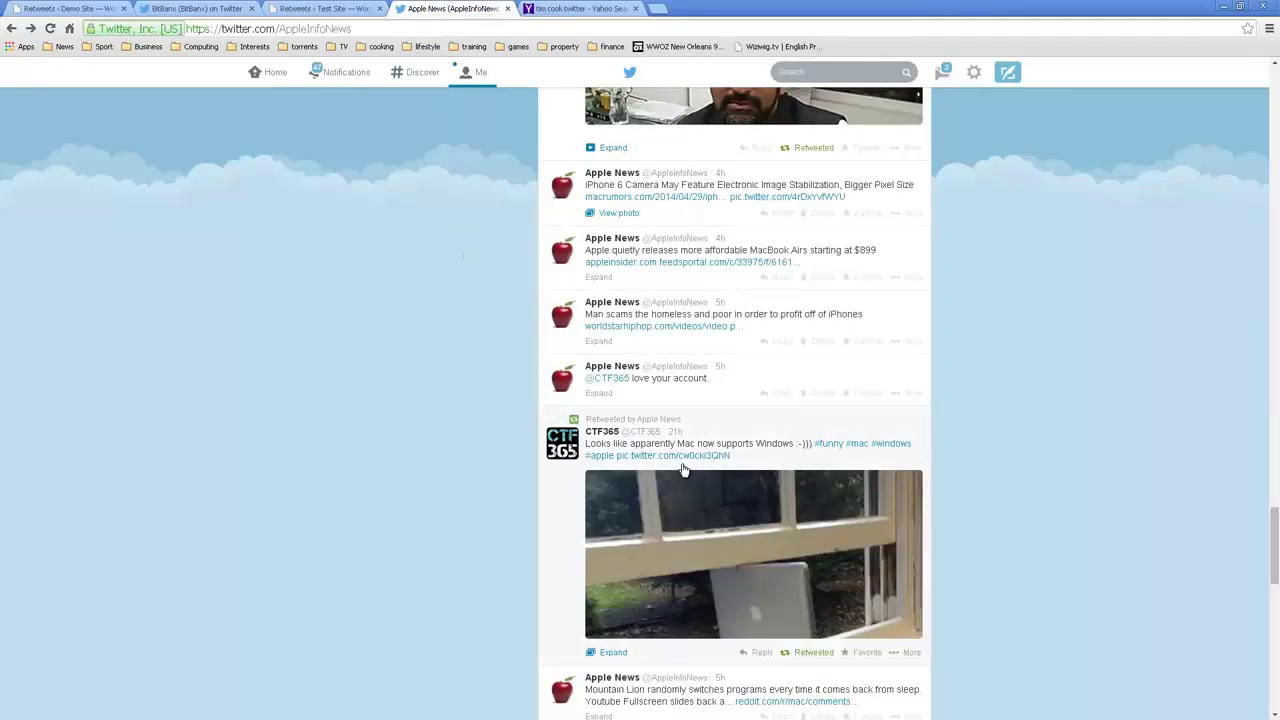
drag(614, 458, 591, 460)
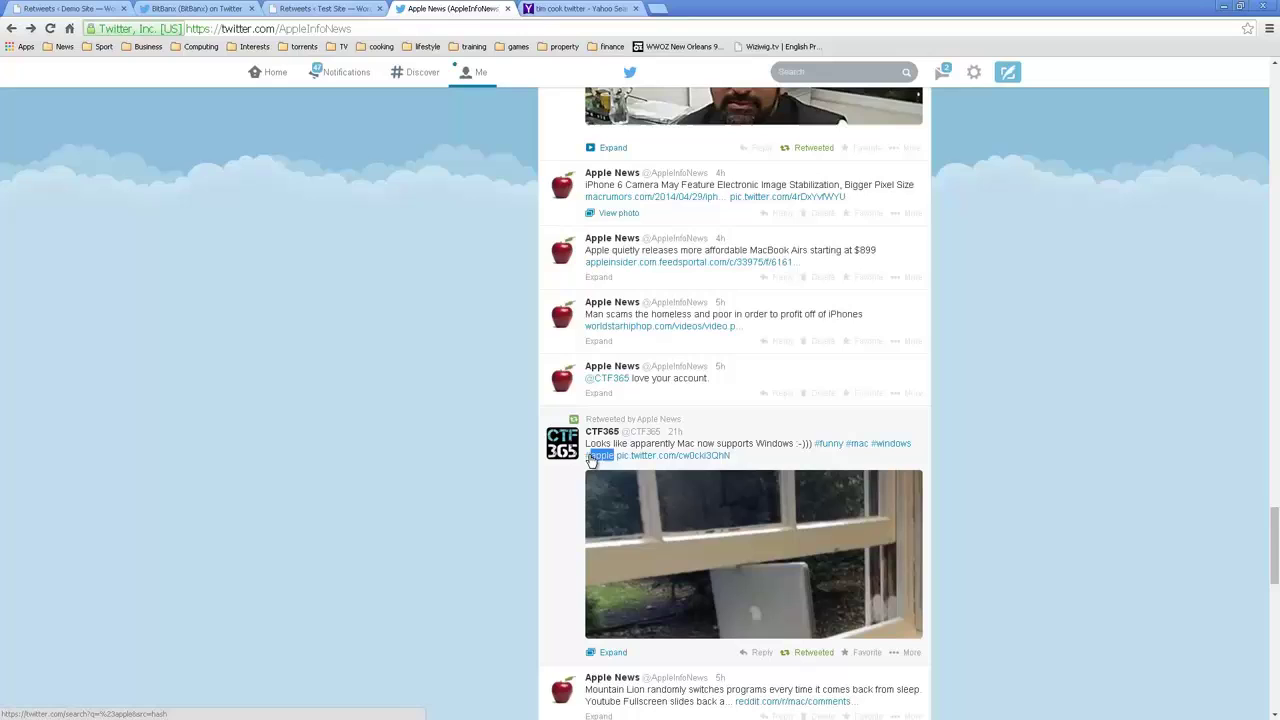
scroll(234, 431, down, 3)
- Scroll back up through the retweets on the Apple News profile
scroll(240, 433, up, 4)
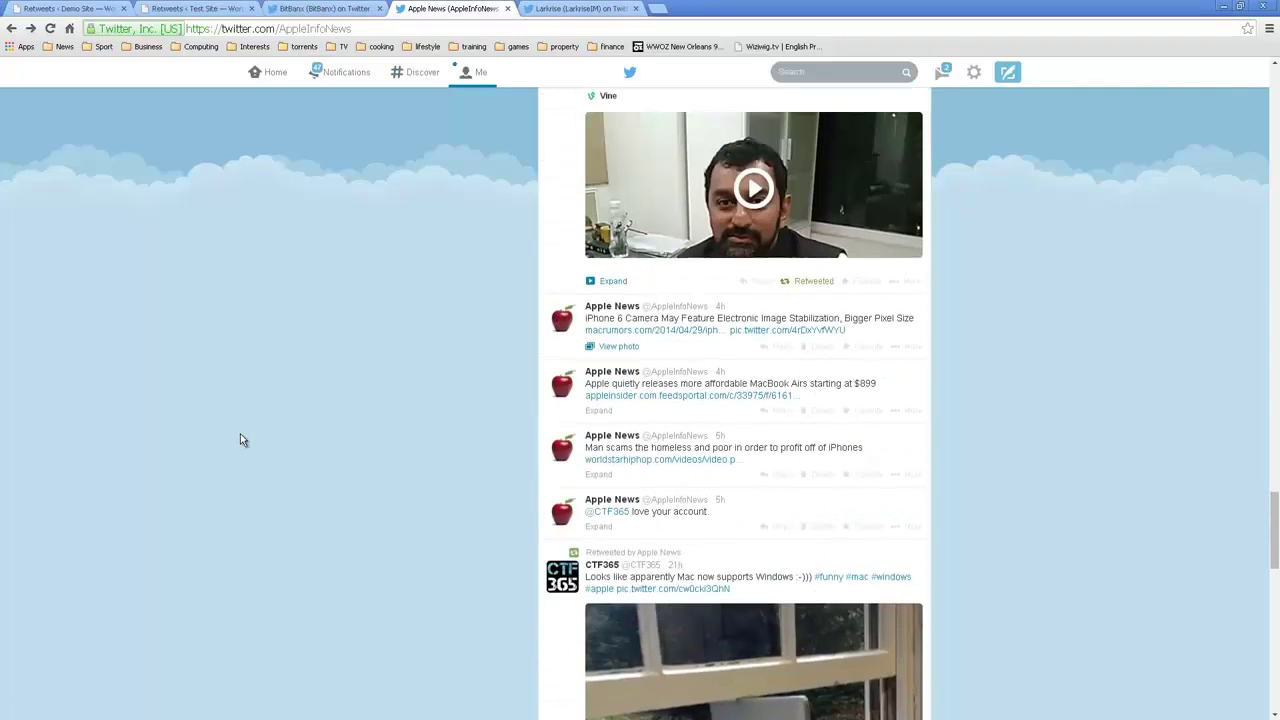
scroll(240, 433, up, 2)
scroll(240, 433, up, 1)
scroll(240, 433, up, 4)
scroll(240, 433, up, 3)
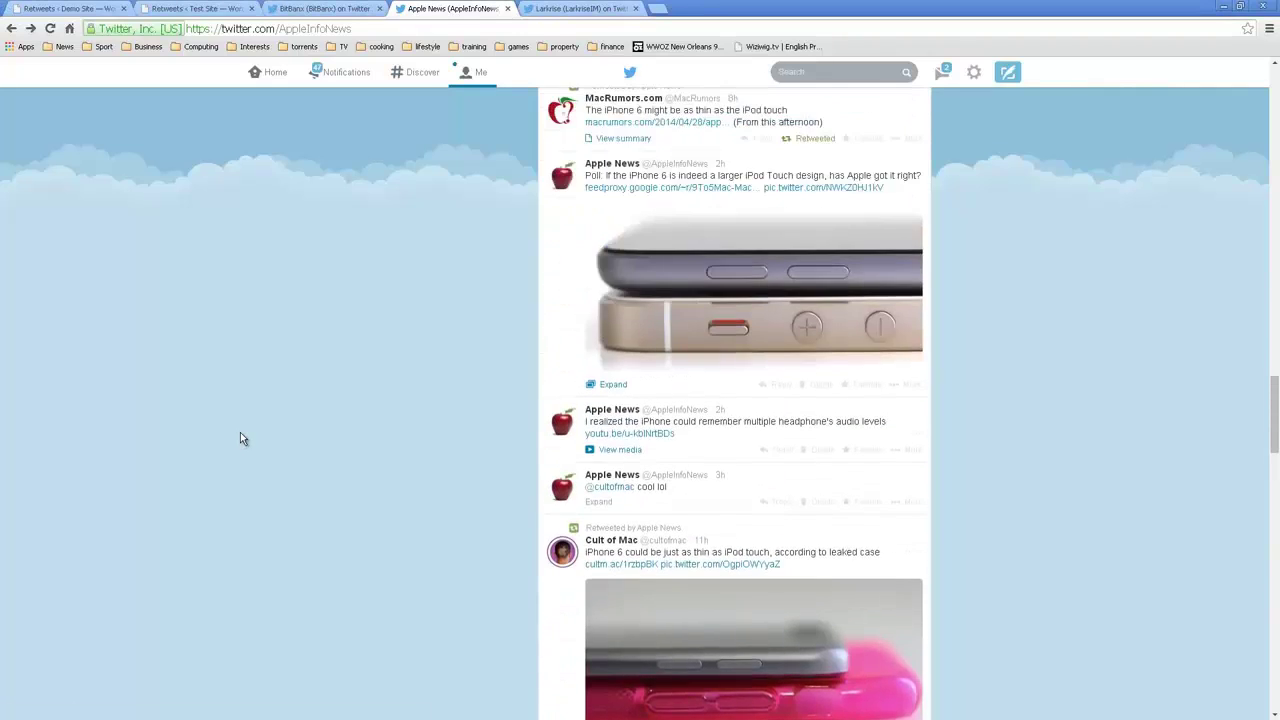
scroll(240, 432, up, 3)
scroll(240, 432, up, 4)
scroll(240, 431, up, 4)
scroll(240, 431, up, 3)
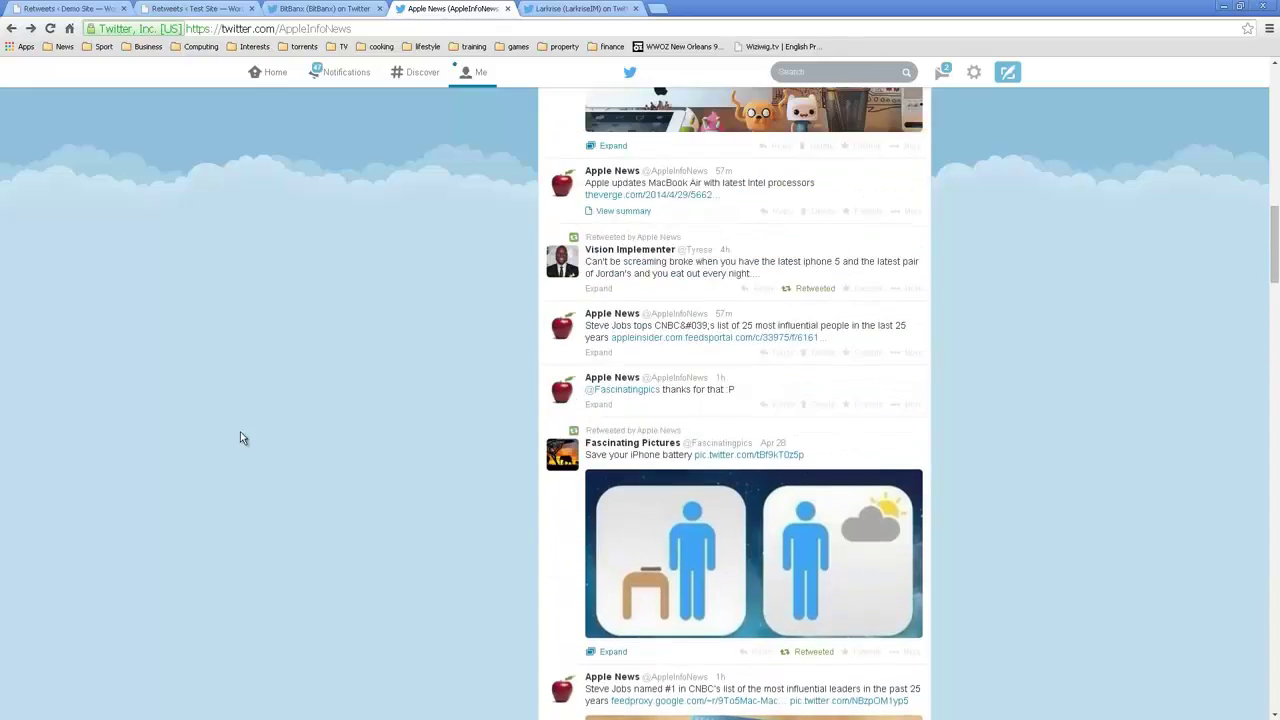
scroll(240, 432, up, 2)
scroll(240, 432, up, 3)
scroll(240, 432, up, 5)
scroll(240, 432, up, 2)
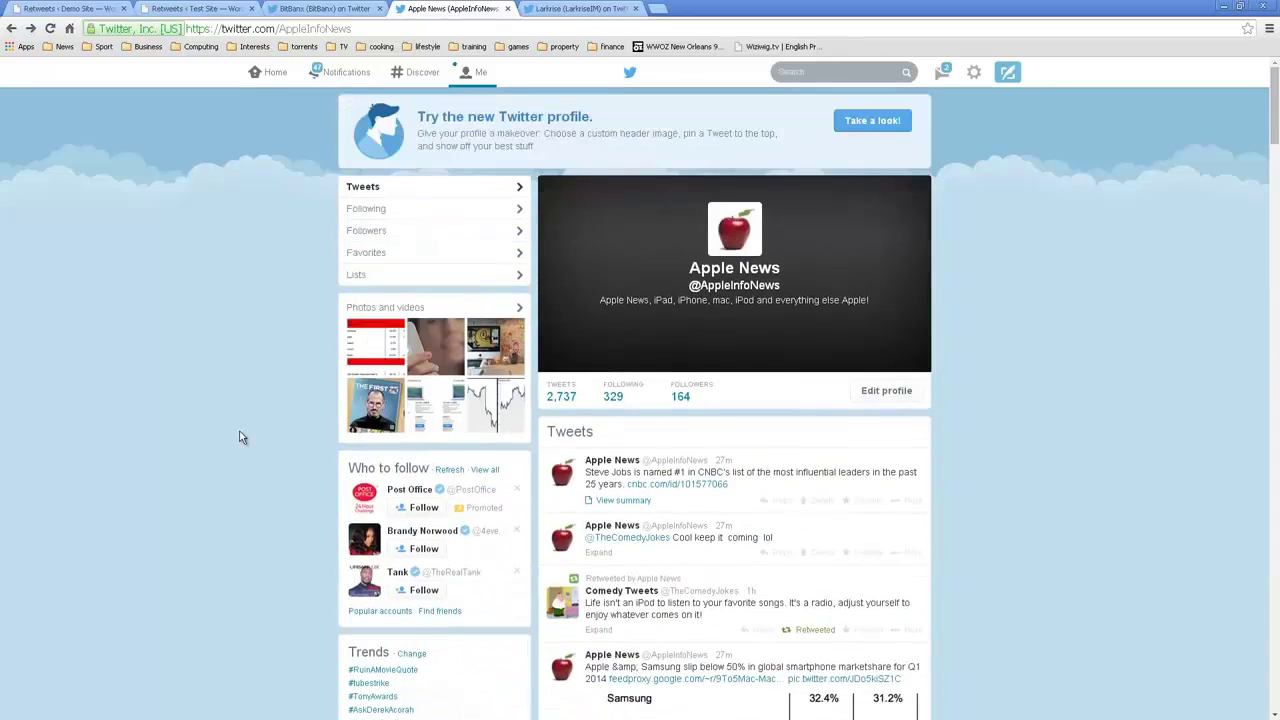
scroll(240, 437, down, 1)
- Scroll through the retweets on the BitBanx and Larkrise profiles
click(320, 8)
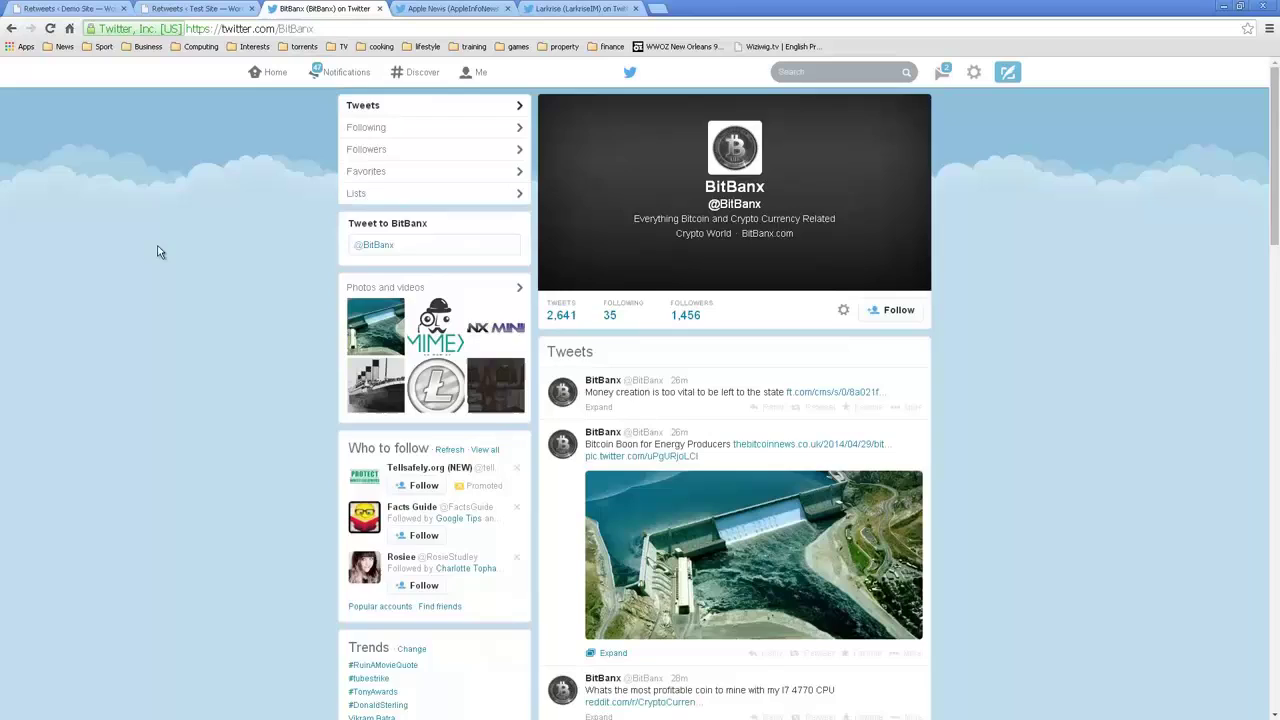
scroll(160, 251, down, 3)
scroll(163, 263, down, 2)
scroll(166, 276, down, 3)
scroll(168, 276, down, 4)
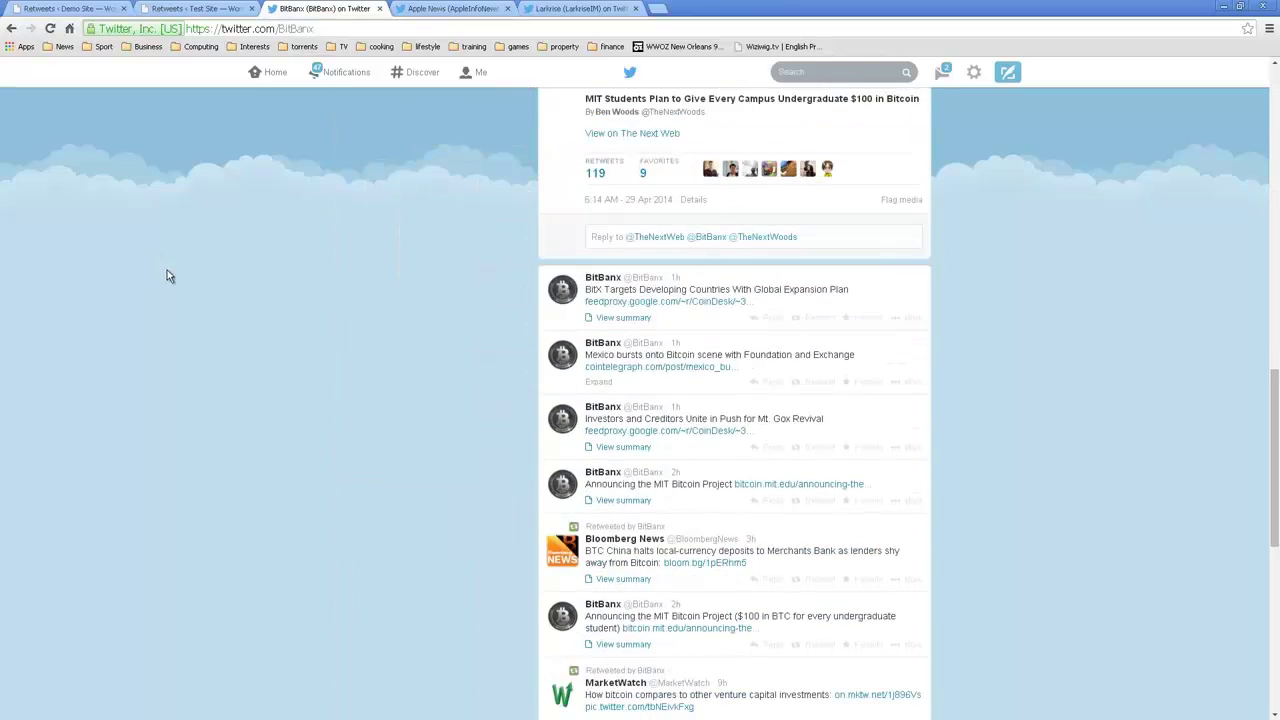
click(575, 8)
scroll(226, 280, down, 2)
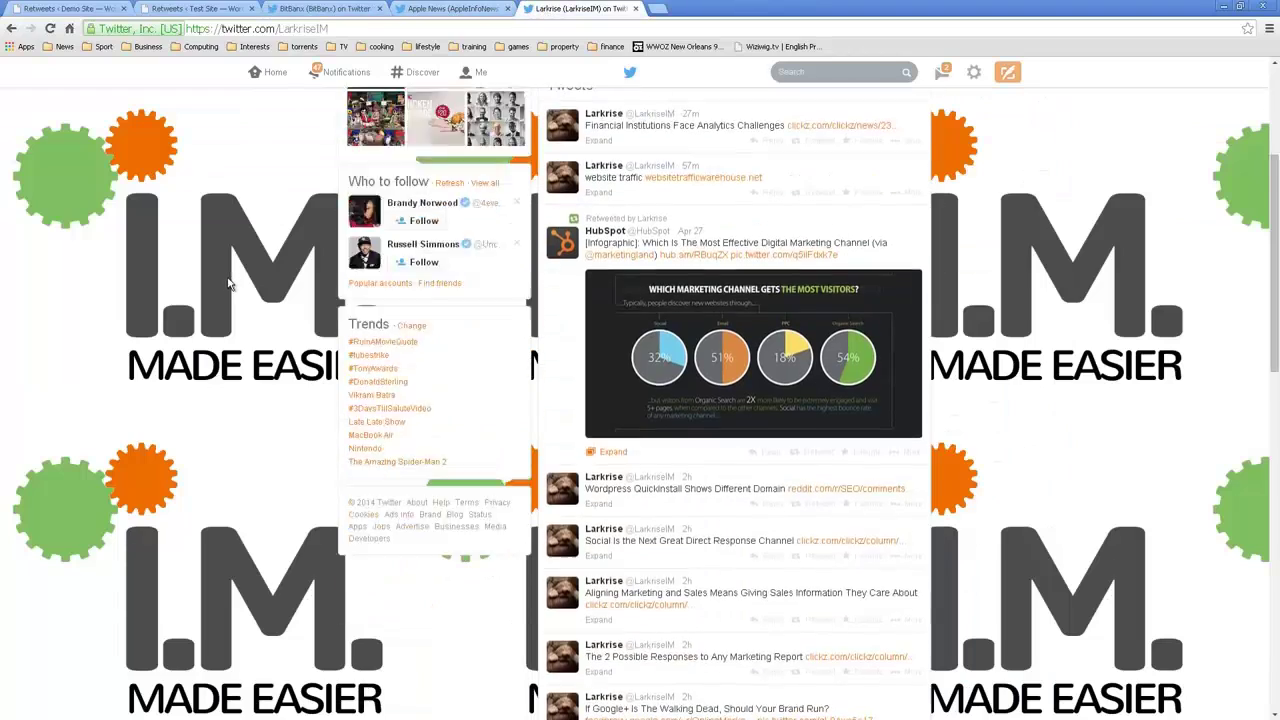
scroll(228, 283, down, 1)
scroll(228, 282, down, 3)
- Scroll through the promo messages on Tweetpressr's Promotions page
scroll(228, 282, down, 3)
key(ctrl+2)
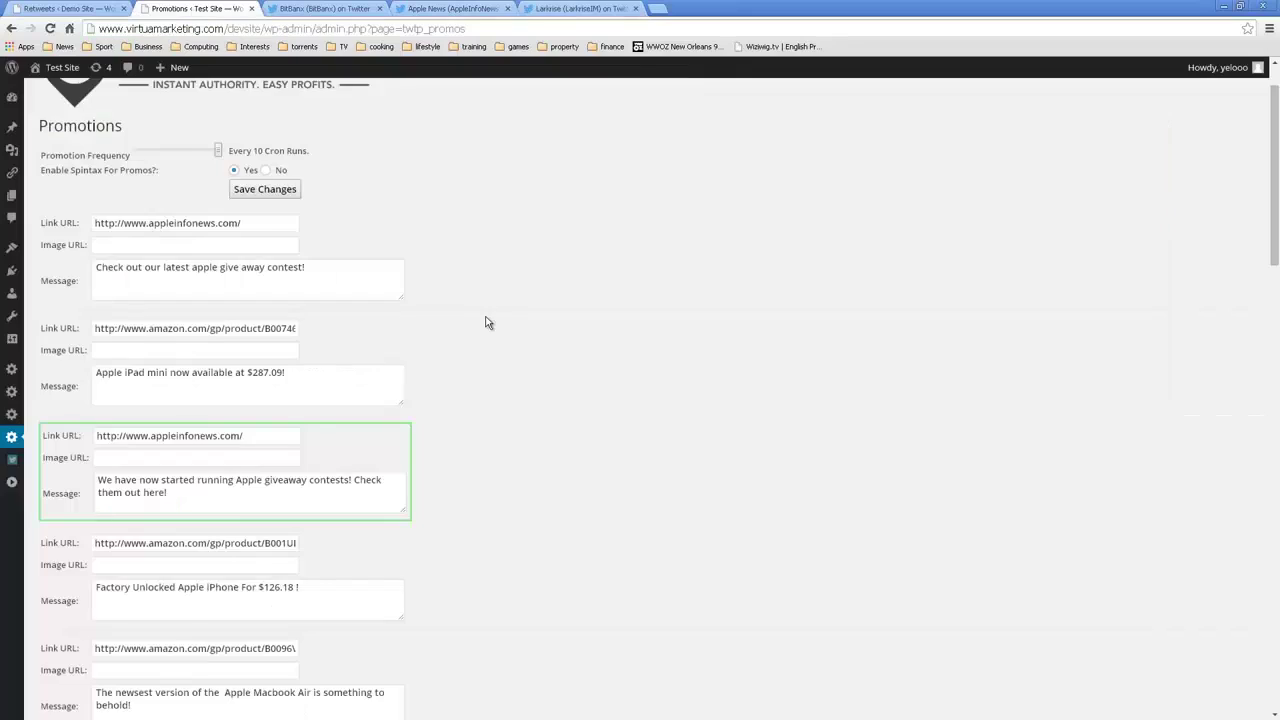
scroll(503, 320, up, 1)
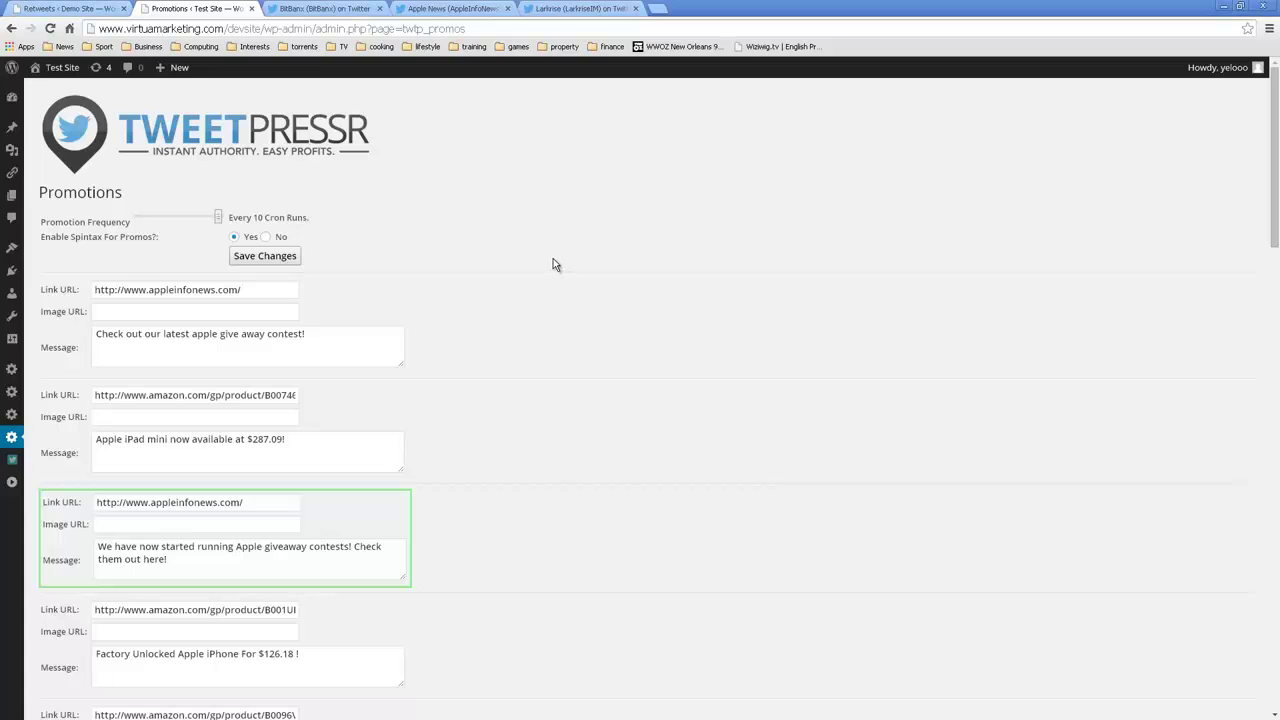
scroll(556, 262, down, 1)
scroll(560, 262, down, 1)
scroll(565, 263, down, 1)
scroll(569, 263, down, 1)
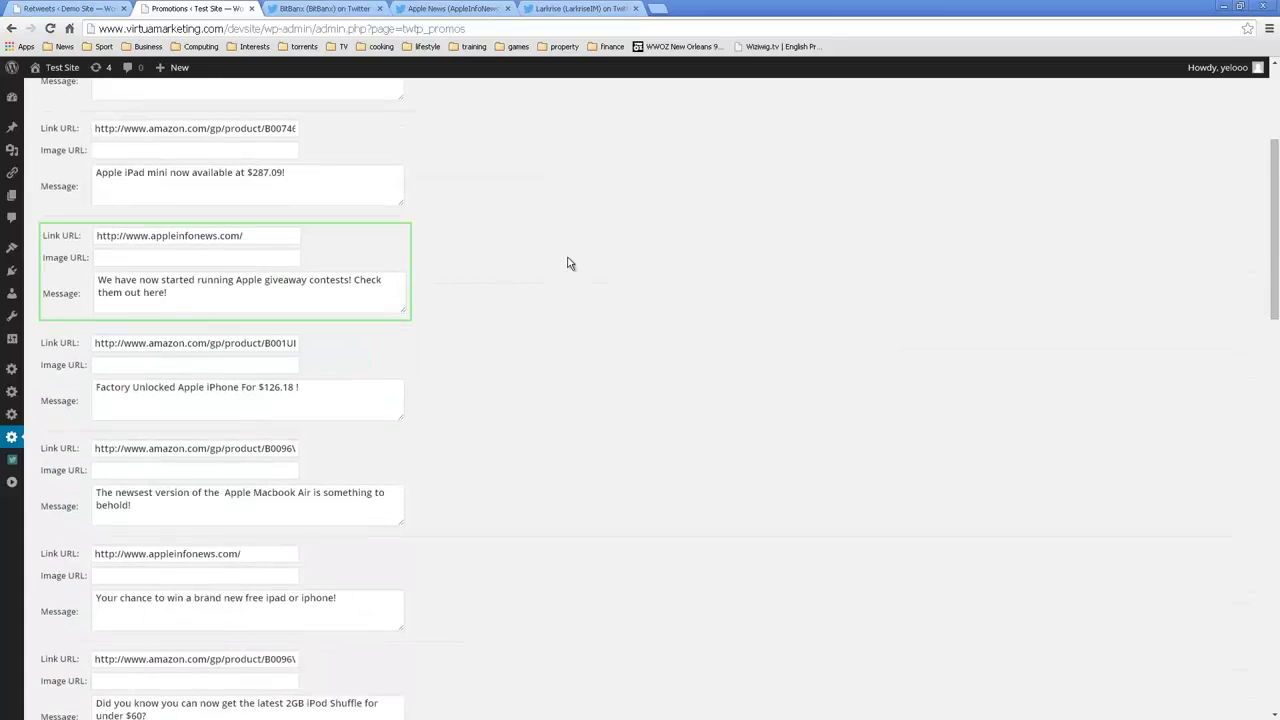
scroll(569, 263, down, 1)
scroll(569, 263, down, 1)
scroll(569, 263, down, 1)
scroll(569, 263, down, 1)
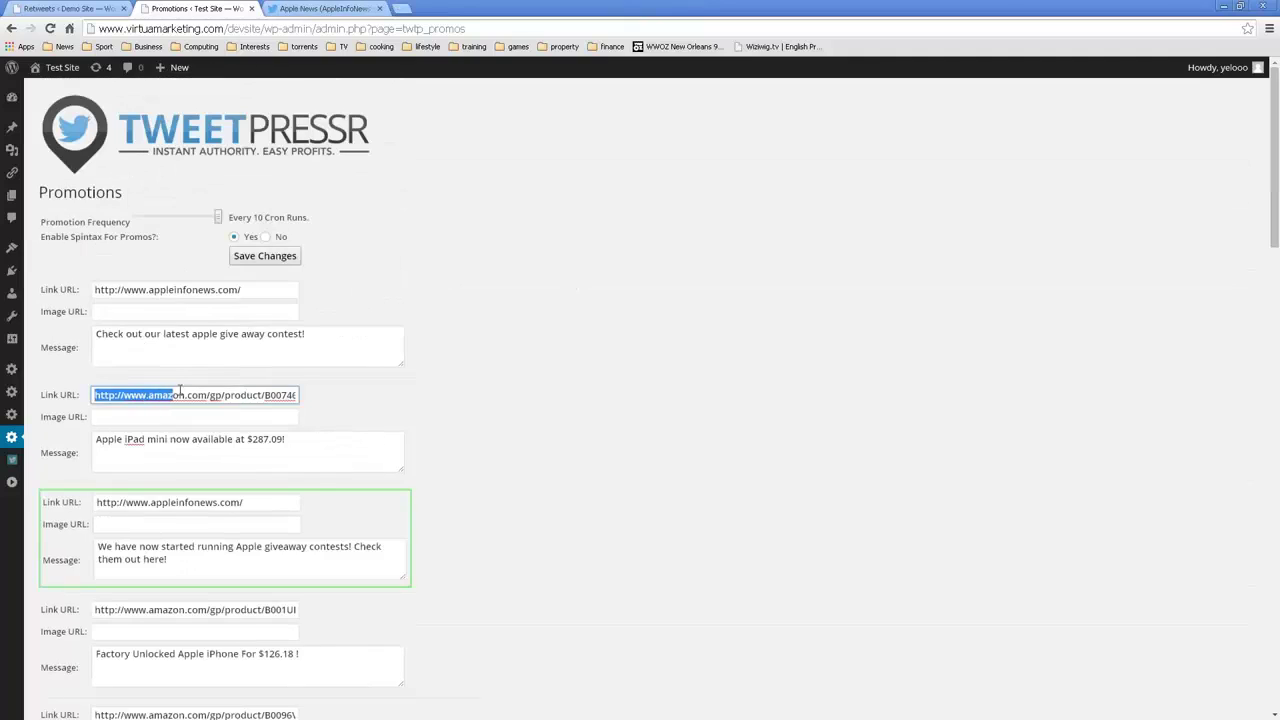
- Inspect the iPad mini promo's Link URL, then bring up the Apple News profile
drag(96, 395, 327, 402)
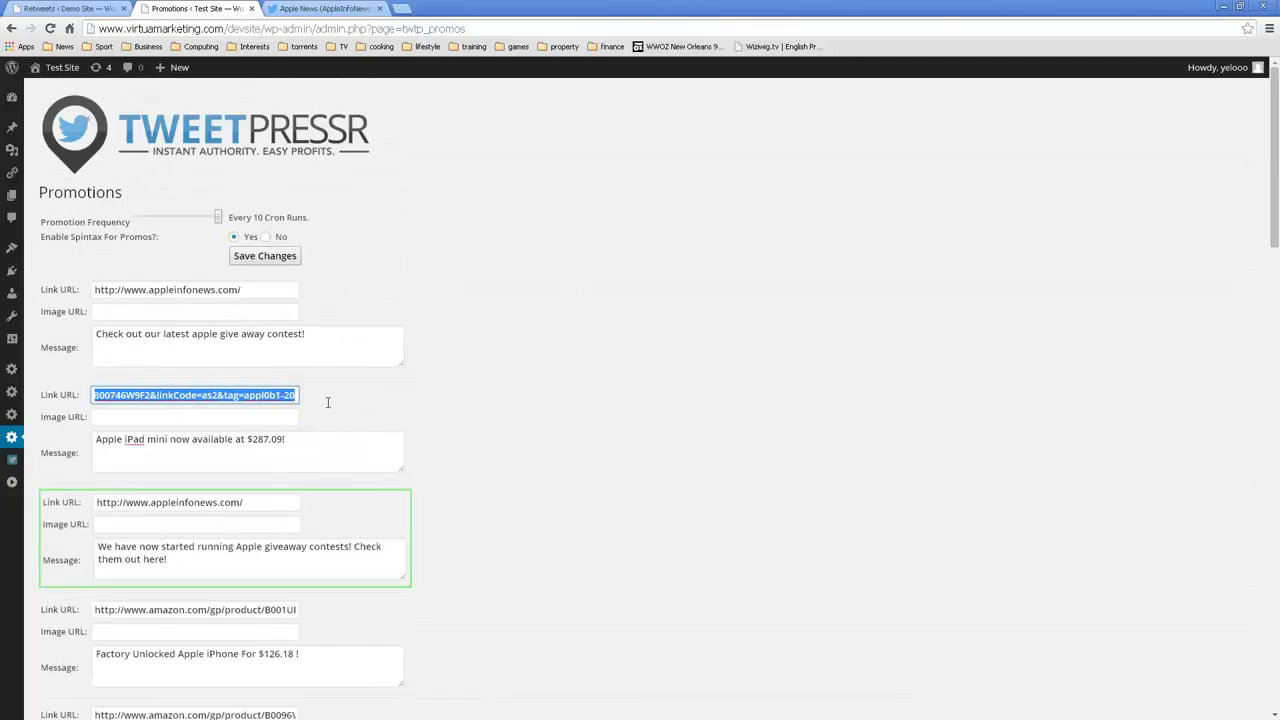
click(447, 400)
click(315, 8)
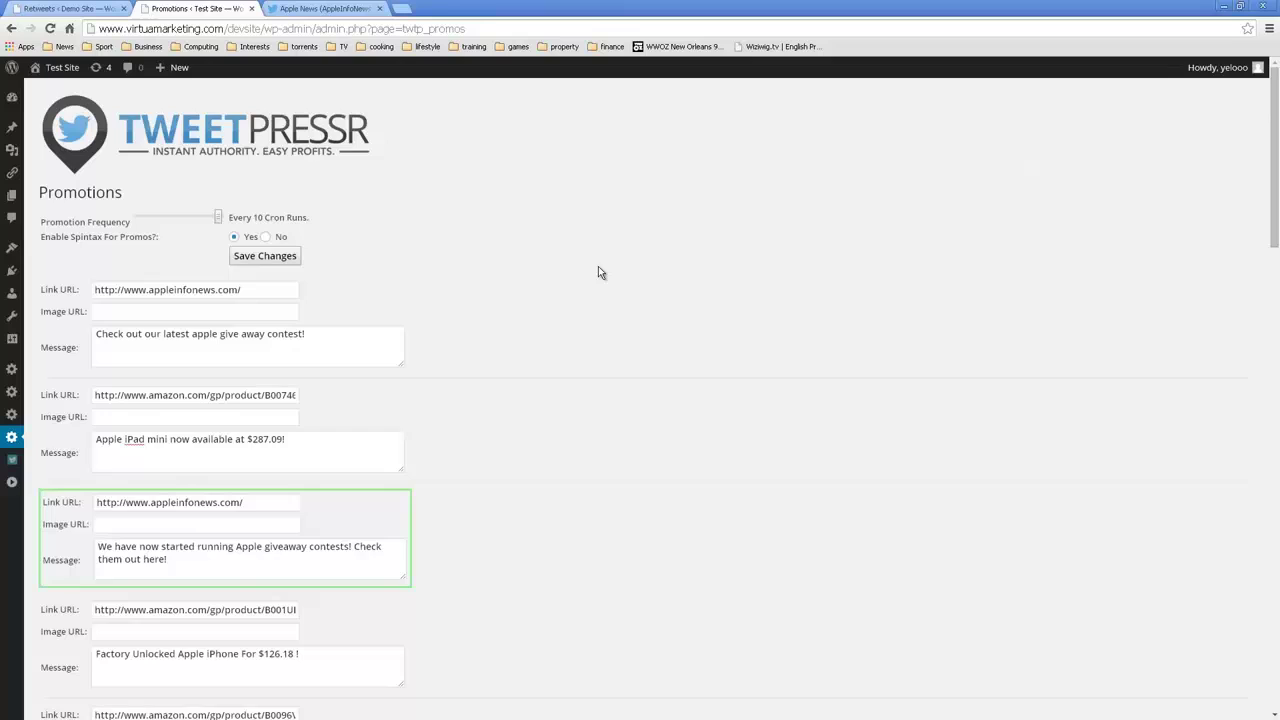
scroll(557, 363, down, 1)
drag(261, 437, 96, 448)
click(318, 8)
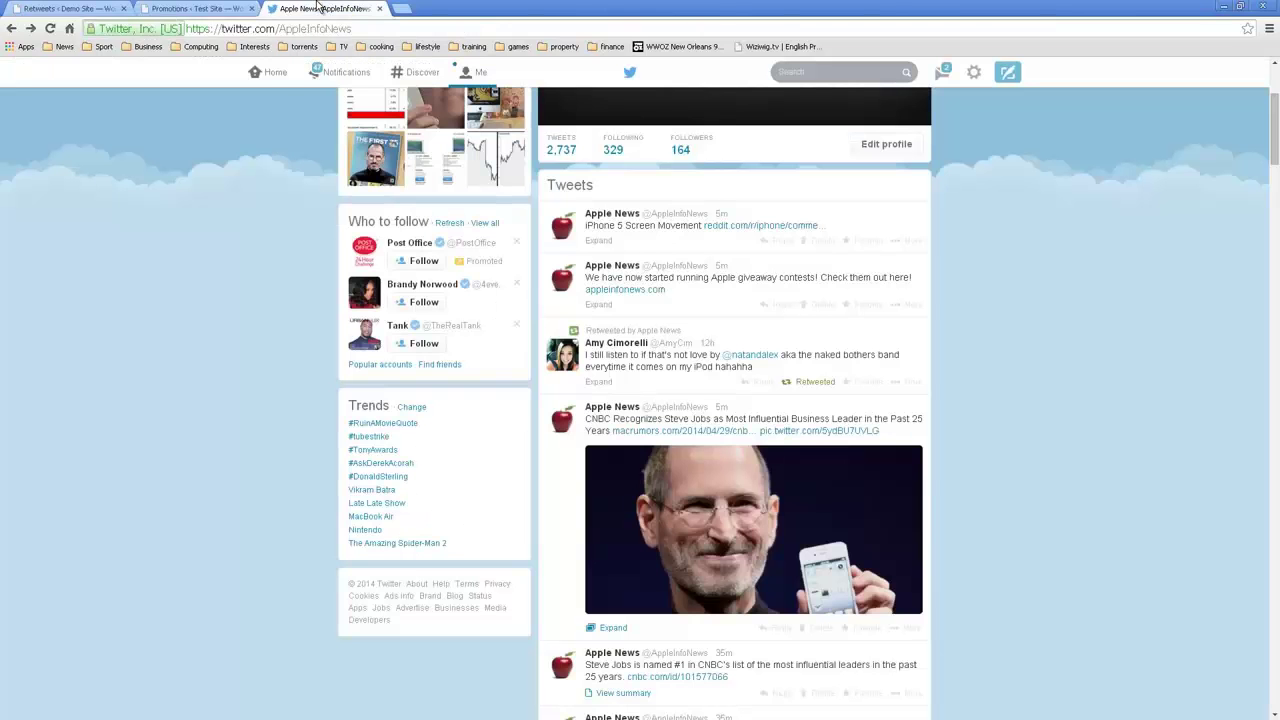
- Follow the giveaway tweet's appleinfonews.com link through to the OfferX Apple prize entry form
click(721, 299)
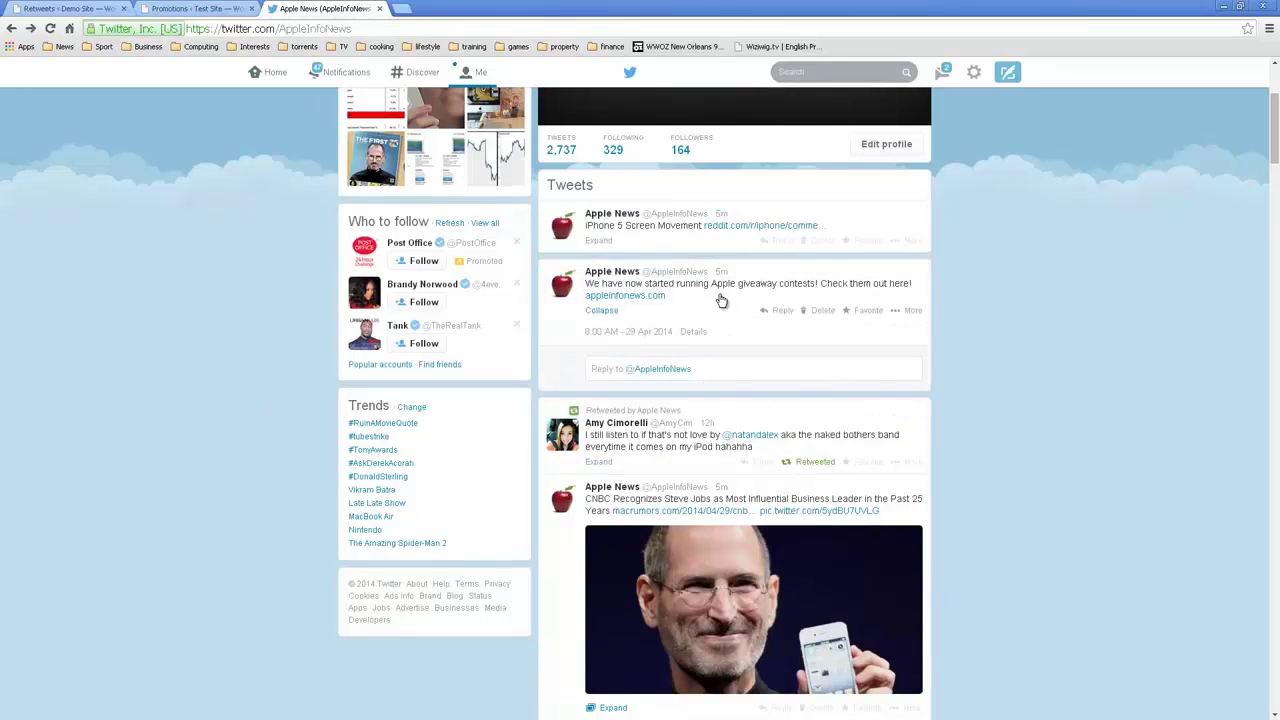
click(659, 297)
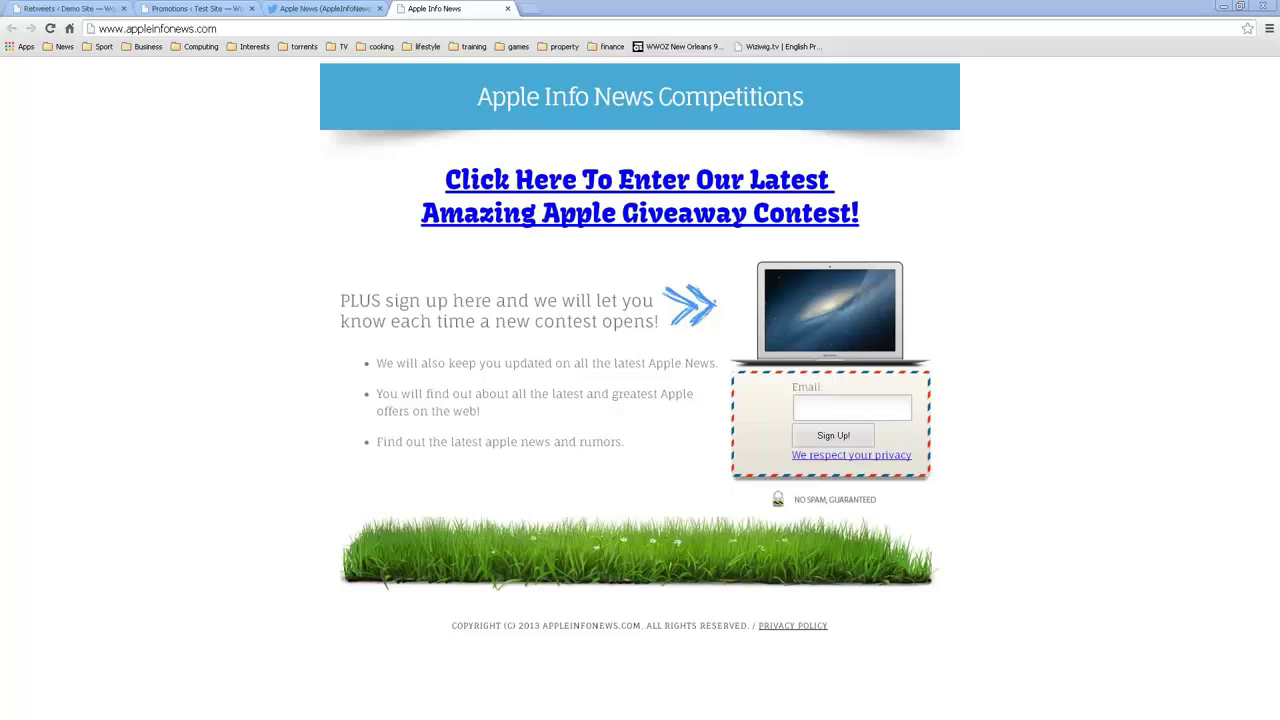
click(488, 183)
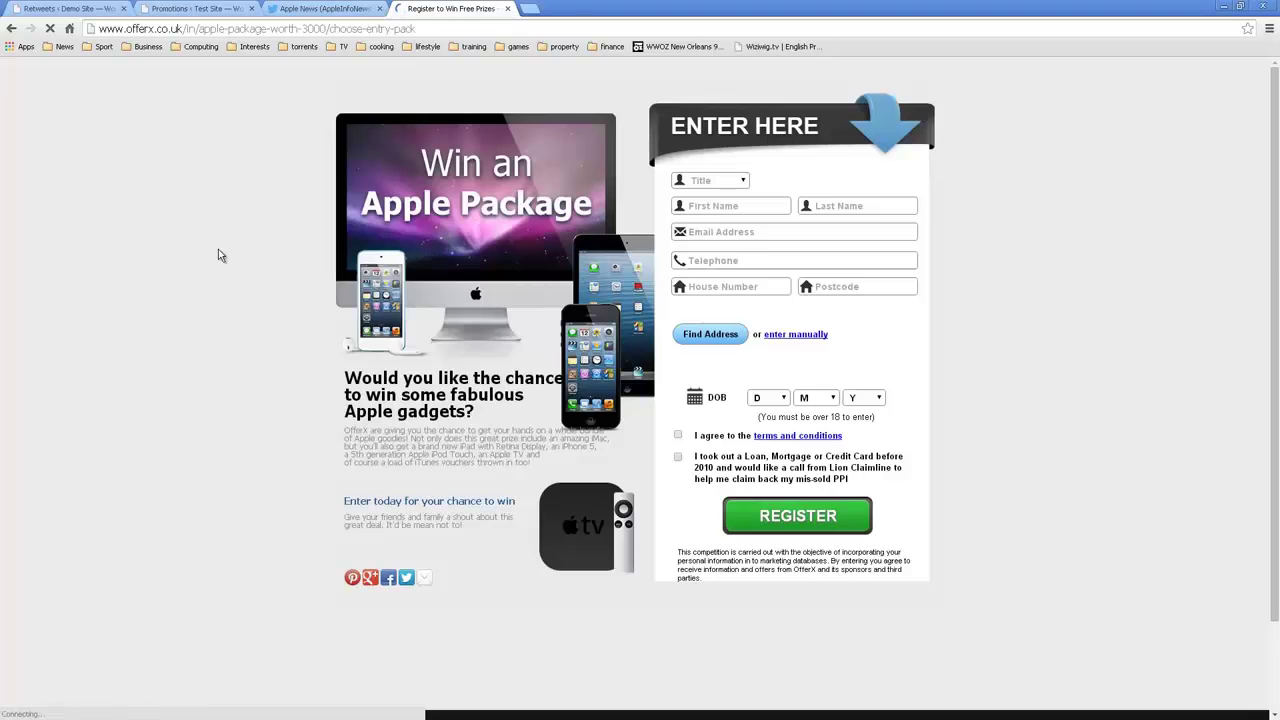
scroll(408, 275, down, 1)
scroll(408, 275, down, 1)
scroll(408, 275, down, 1)
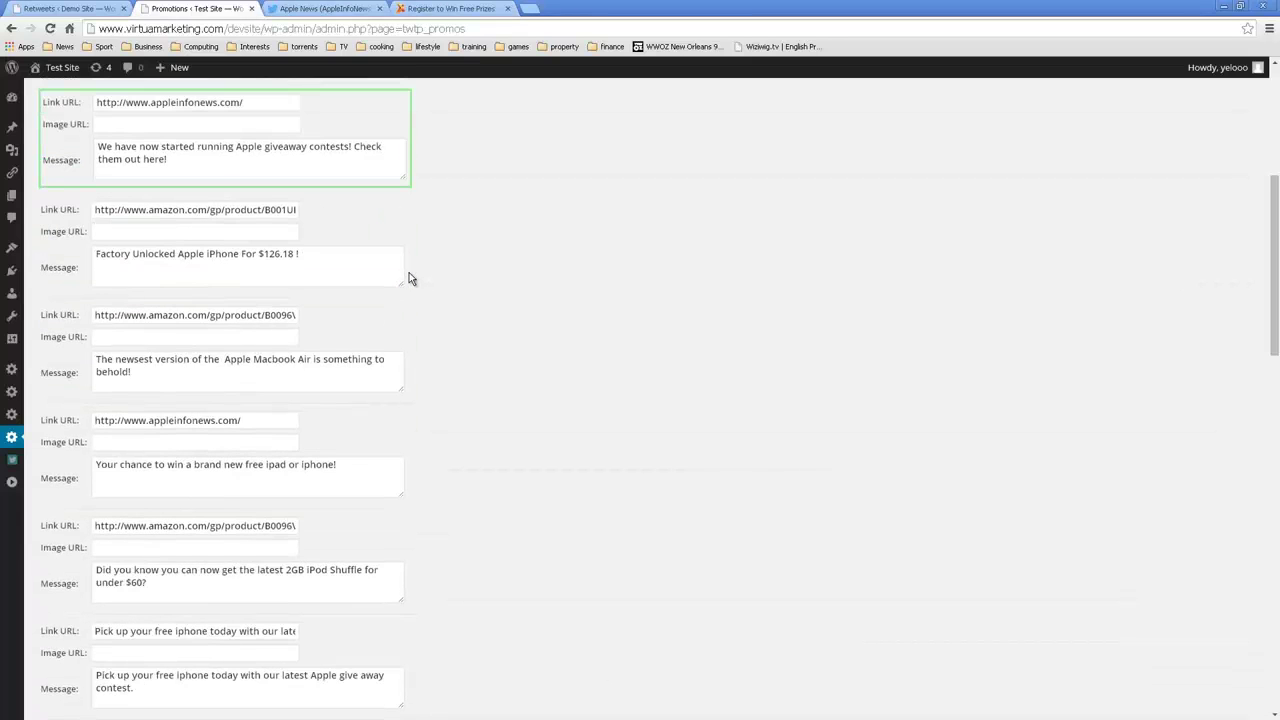
scroll(409, 272, up, 2)
scroll(409, 272, up, 2)
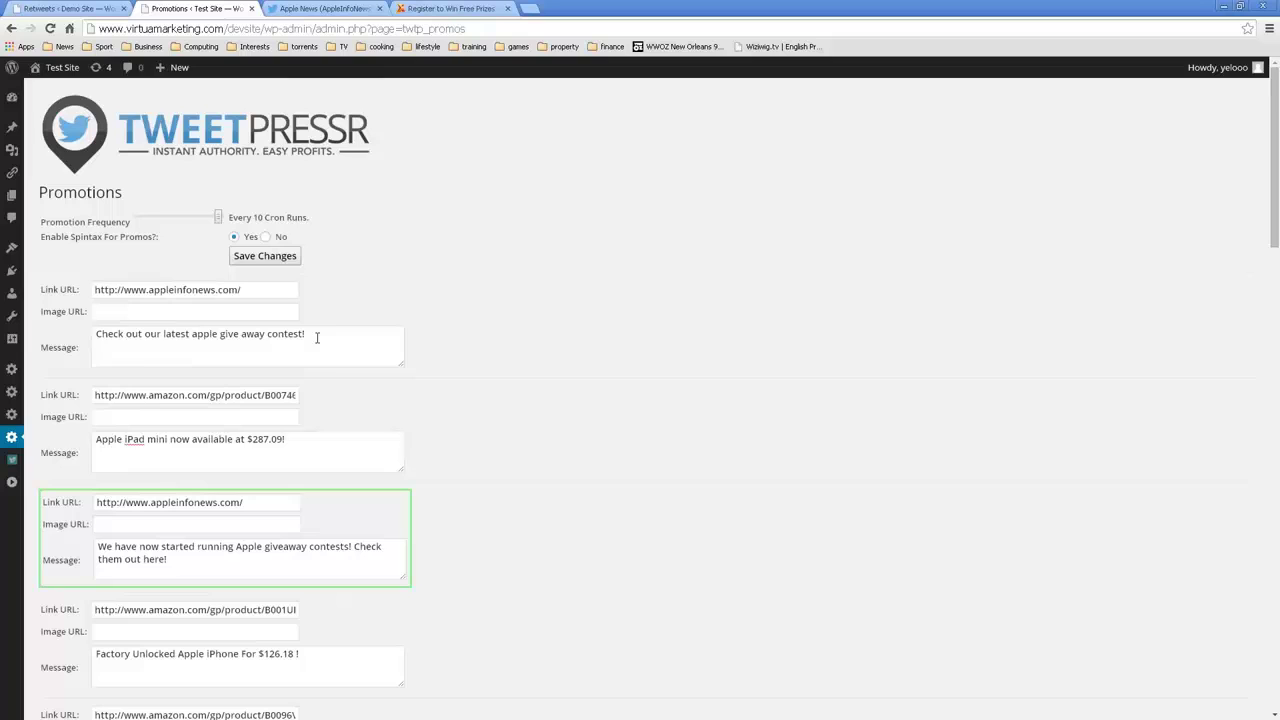
drag(317, 338, 96, 334)
drag(329, 445, 89, 451)
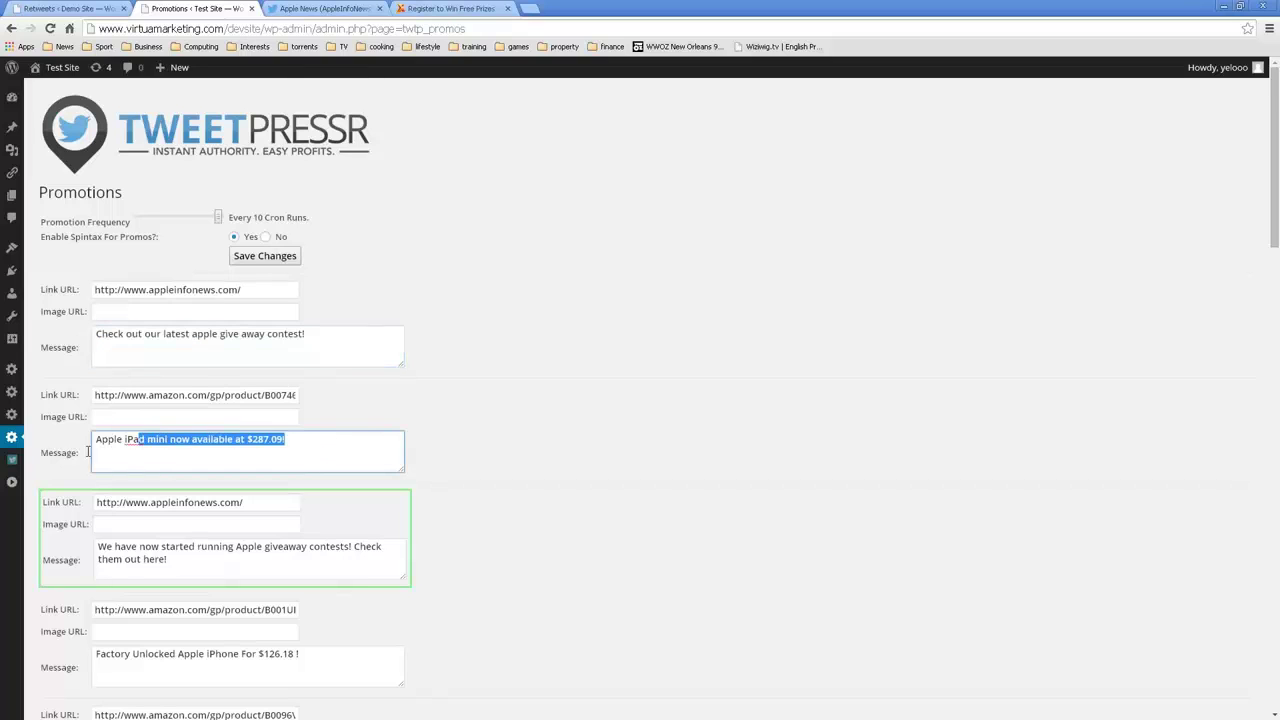
scroll(160, 471, down, 1)
drag(173, 492, 70, 482)
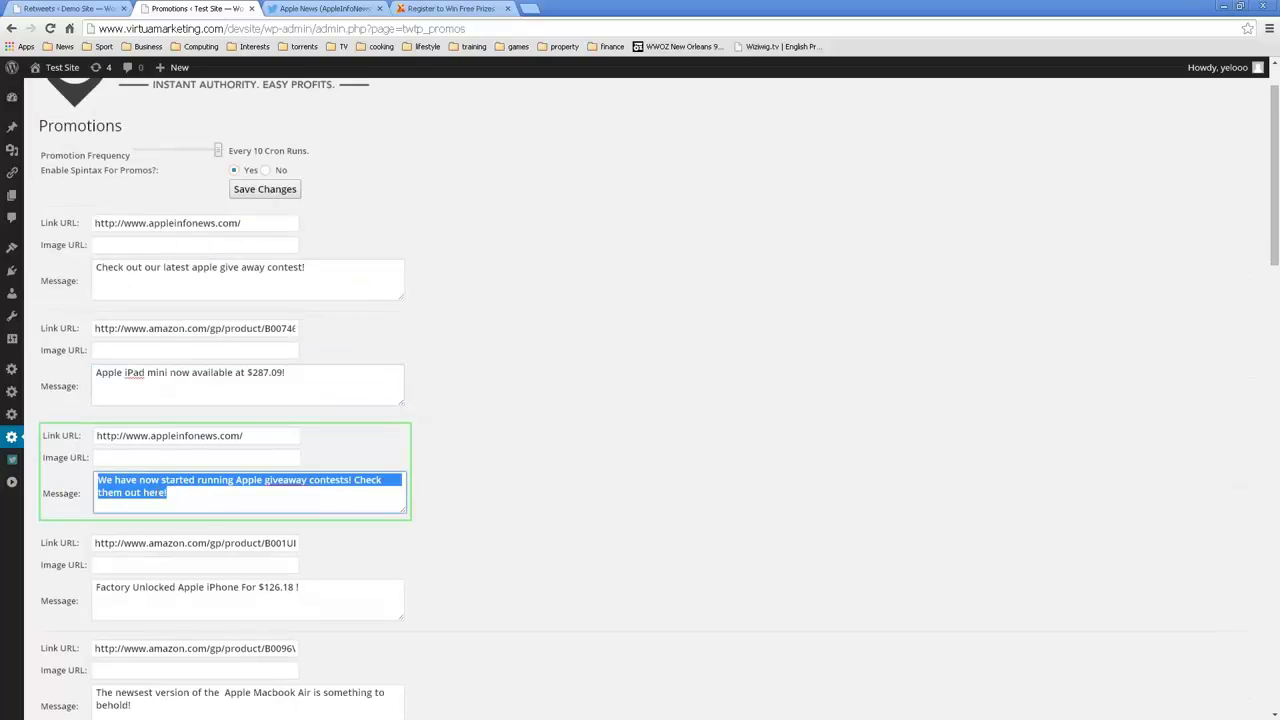
scroll(458, 490, down, 2)
click(515, 479)
scroll(502, 485, up, 3)
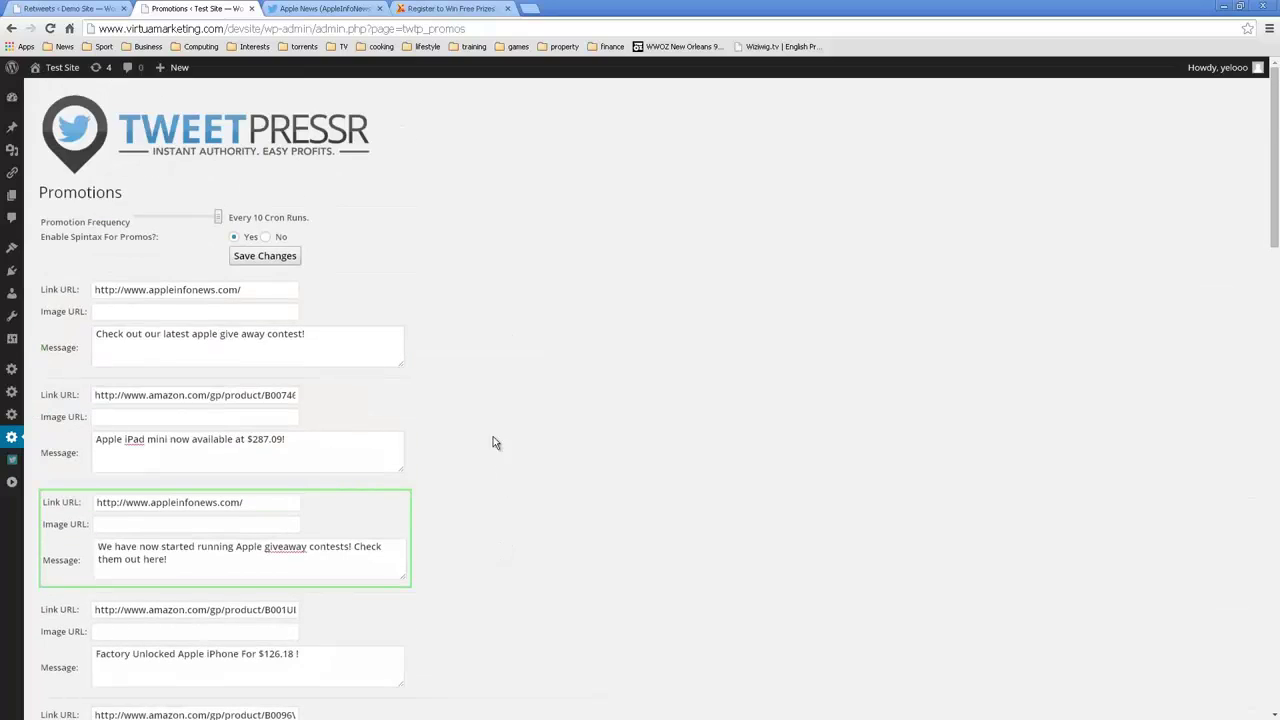
drag(160, 238, 42, 237)
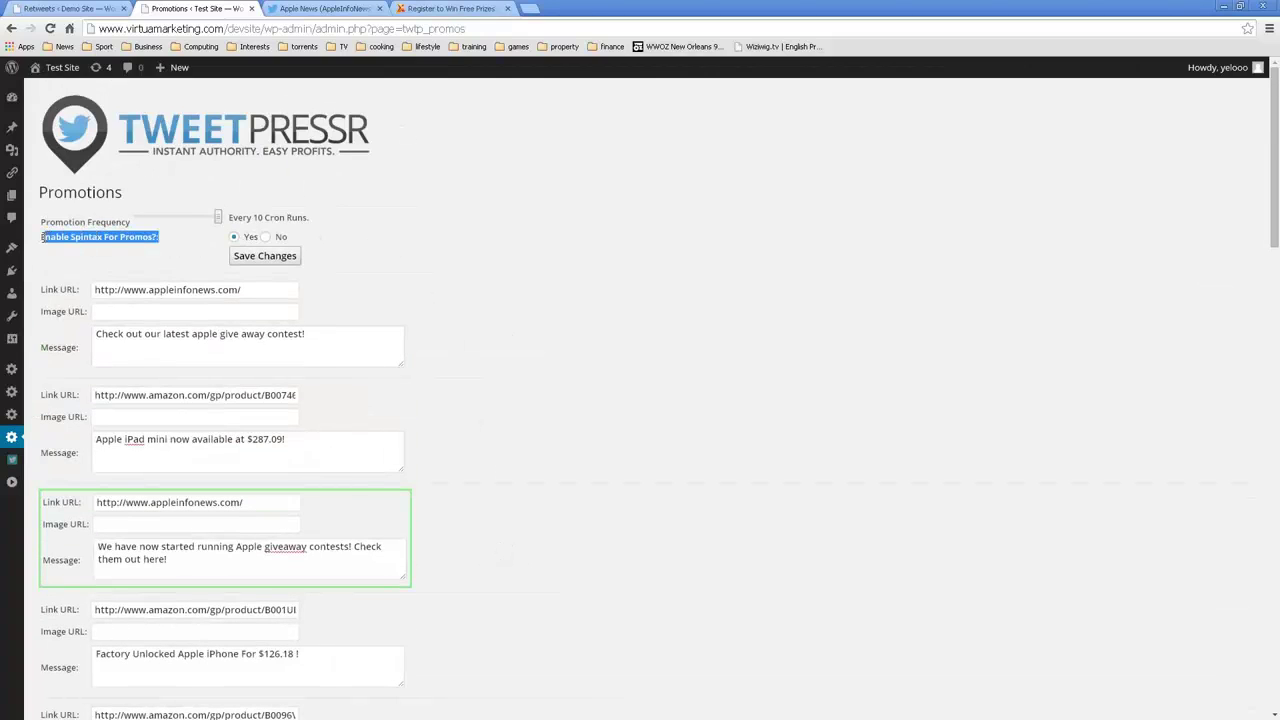